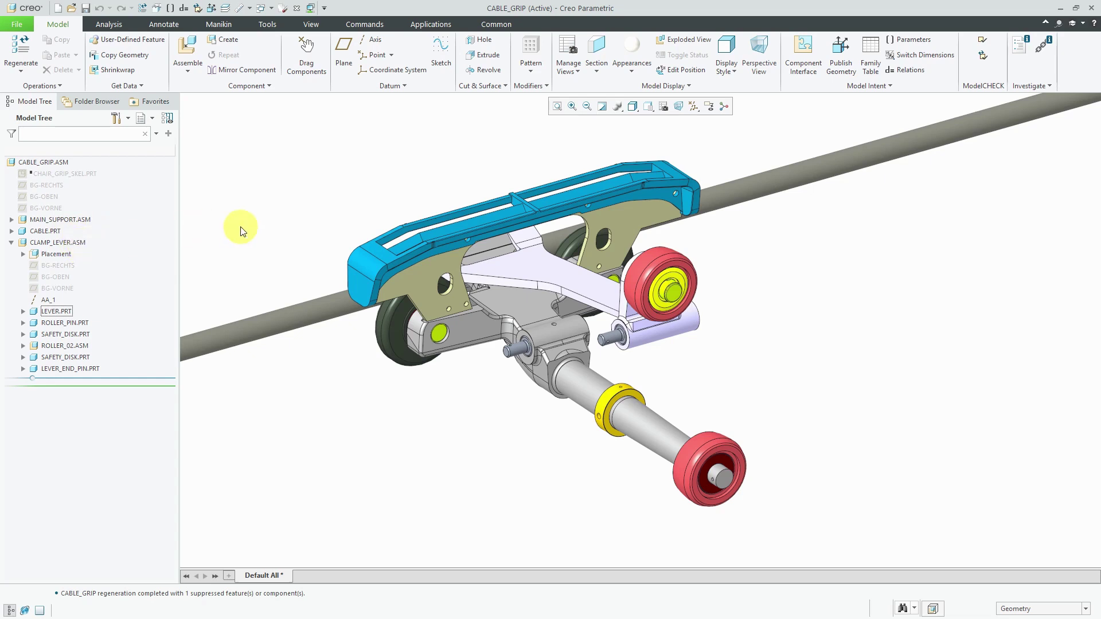
Activate CLAMP_LEVER and add part 'cover' from mcae_part_std.prt with a Default constraint.
click(81, 243)
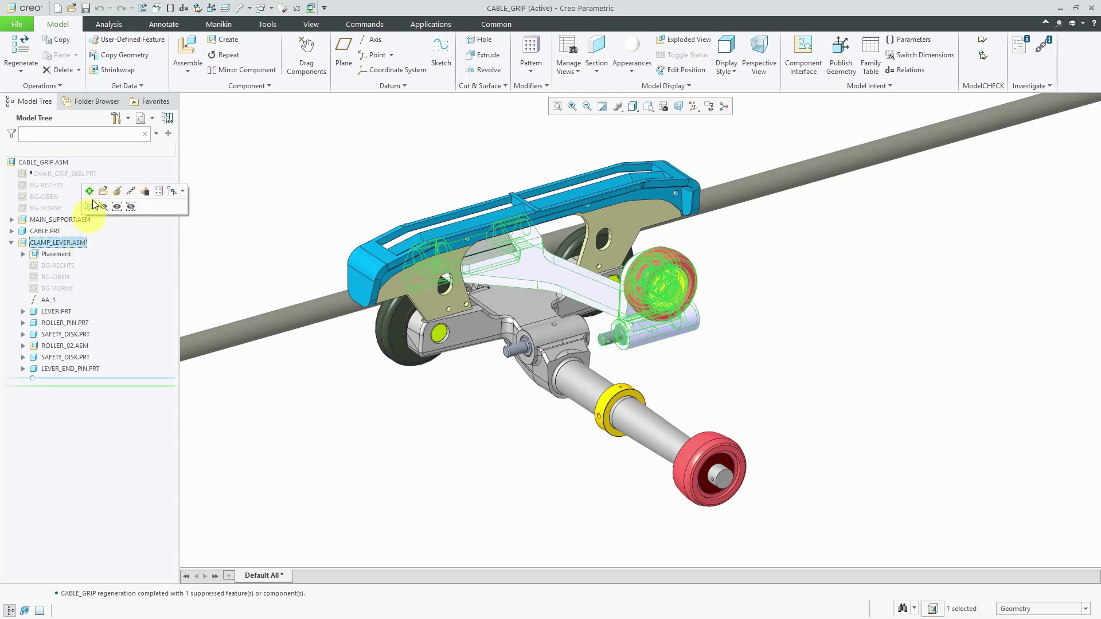
click(90, 190)
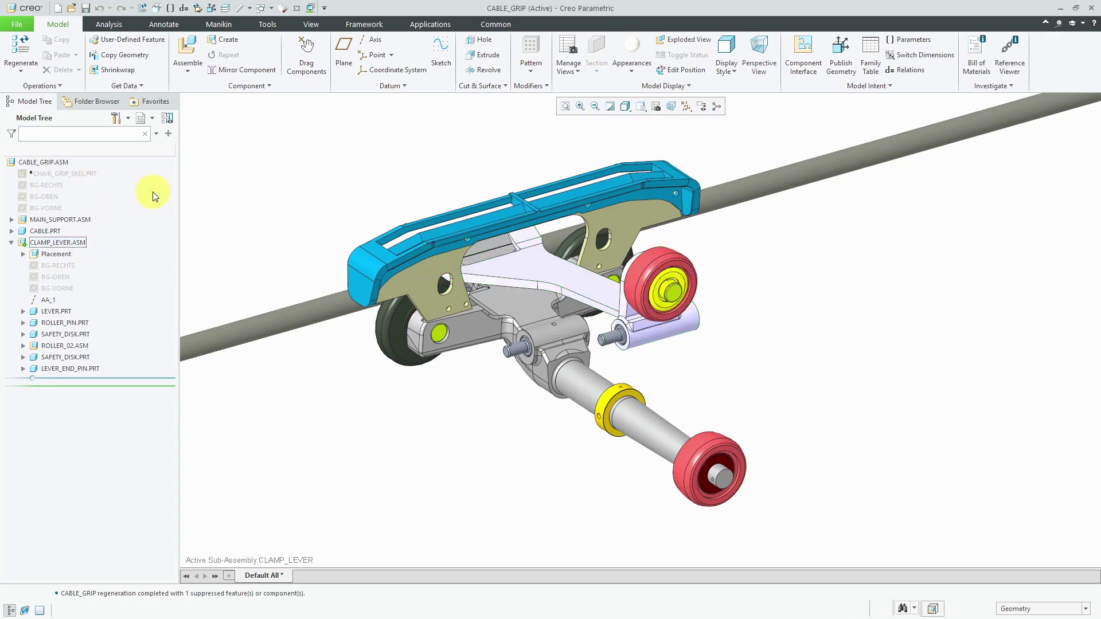
click(221, 40)
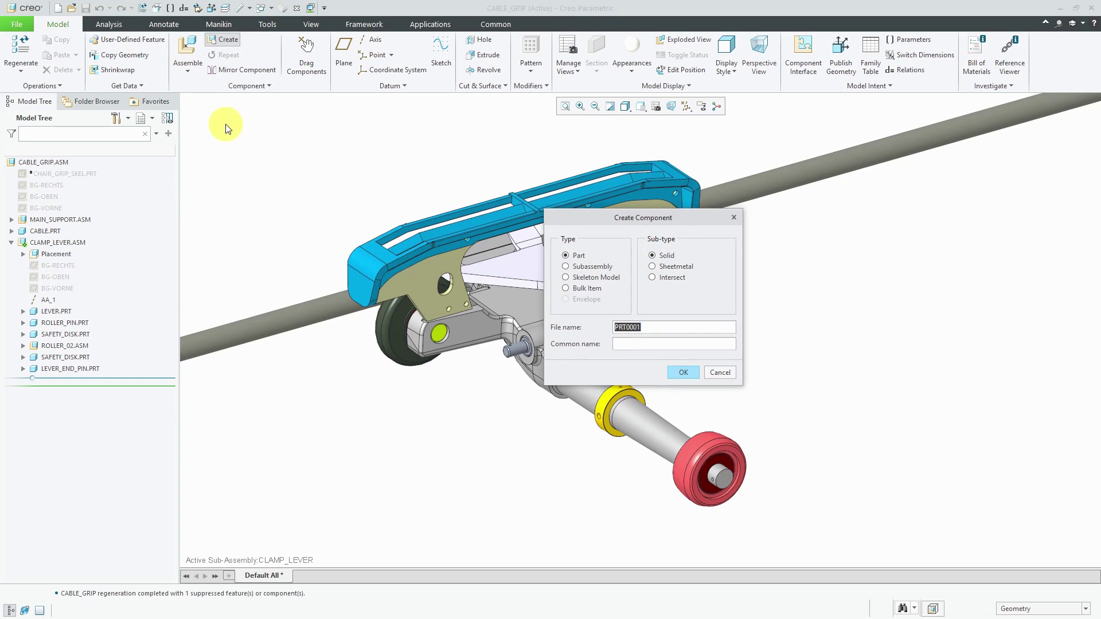
text(cover)
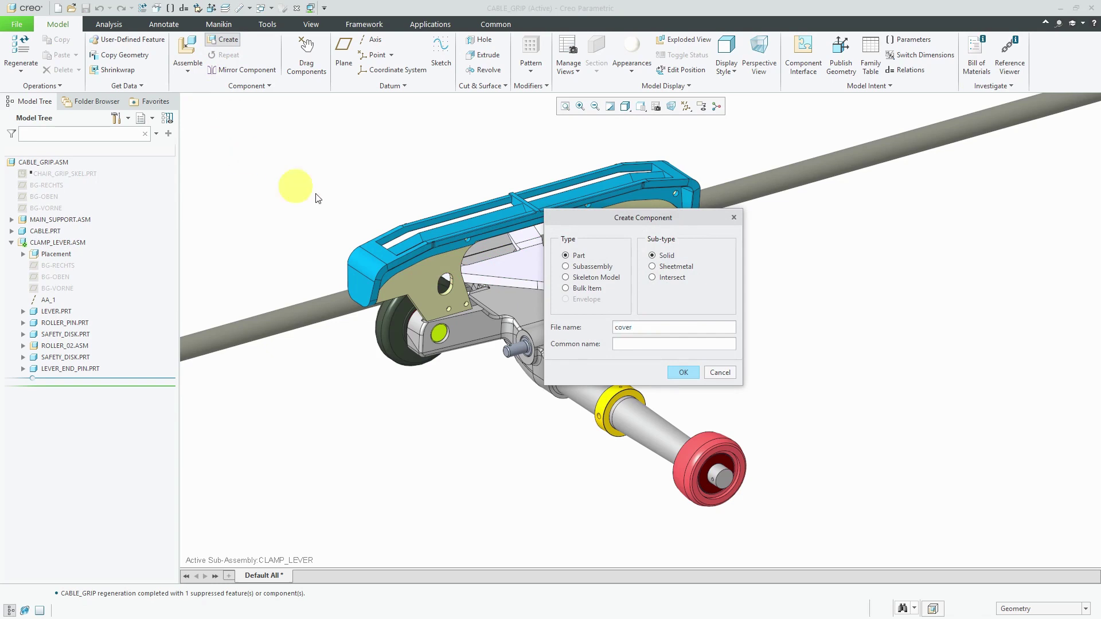
click(682, 373)
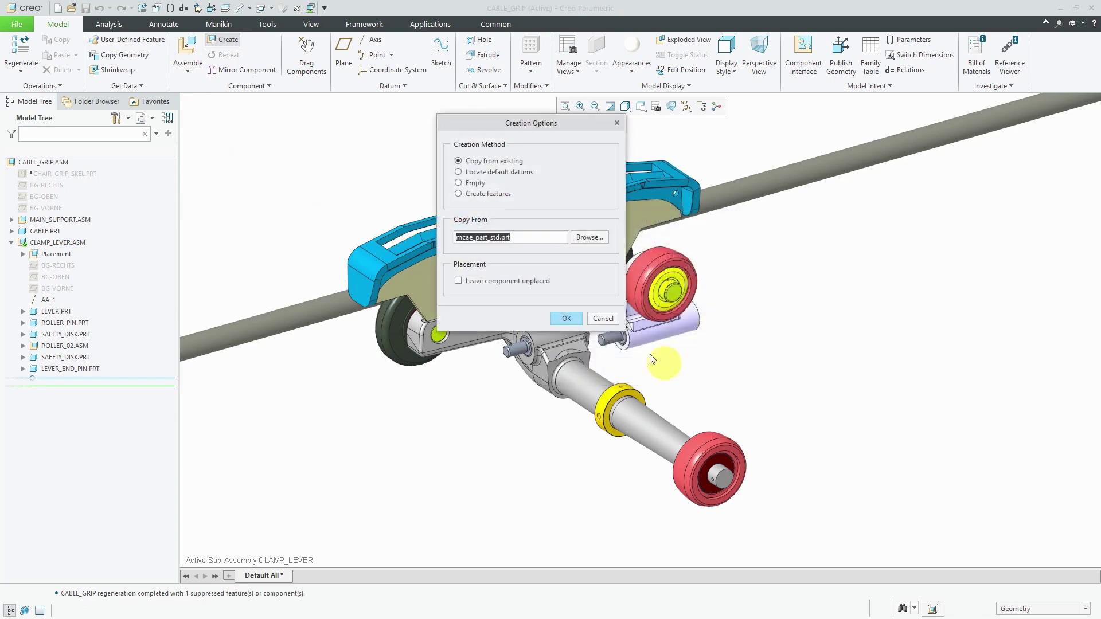
click(567, 317)
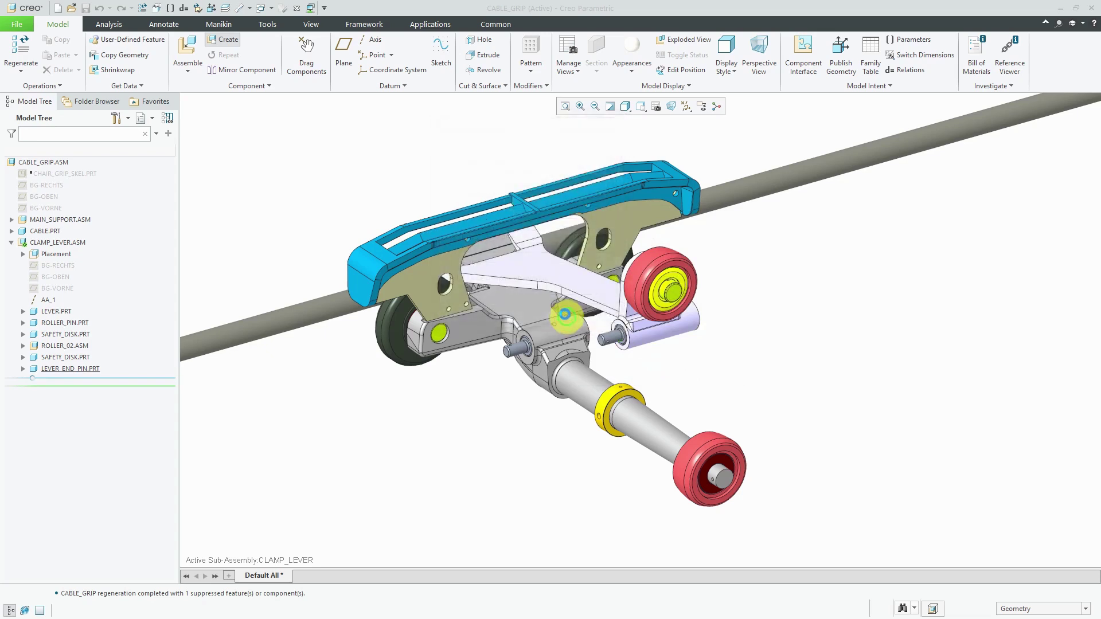
right_click(329, 165)
click(359, 282)
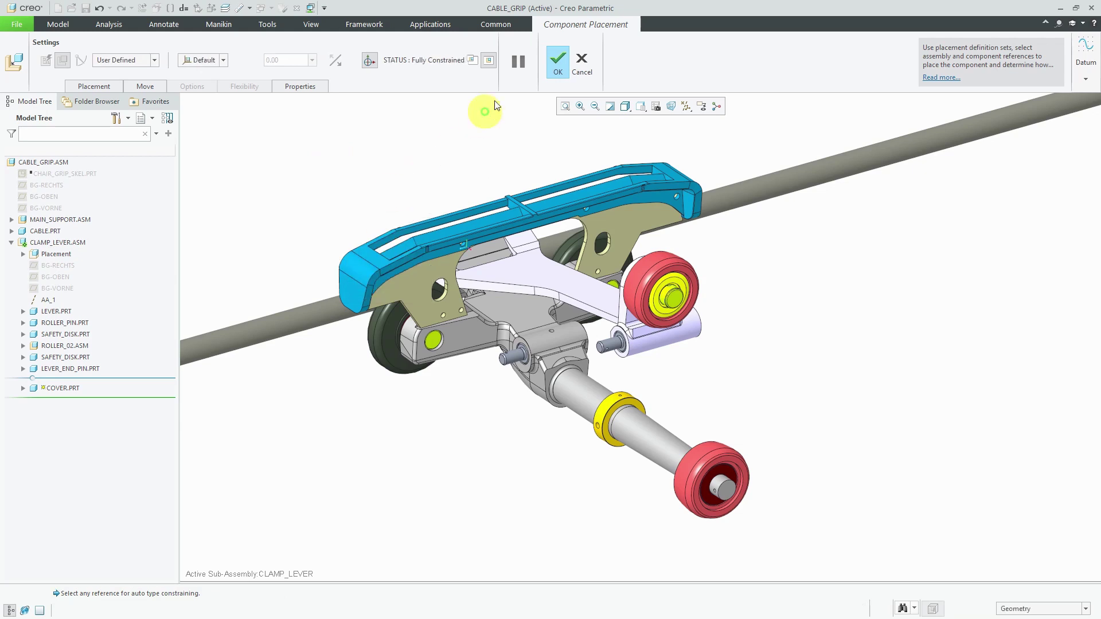
click(558, 63)
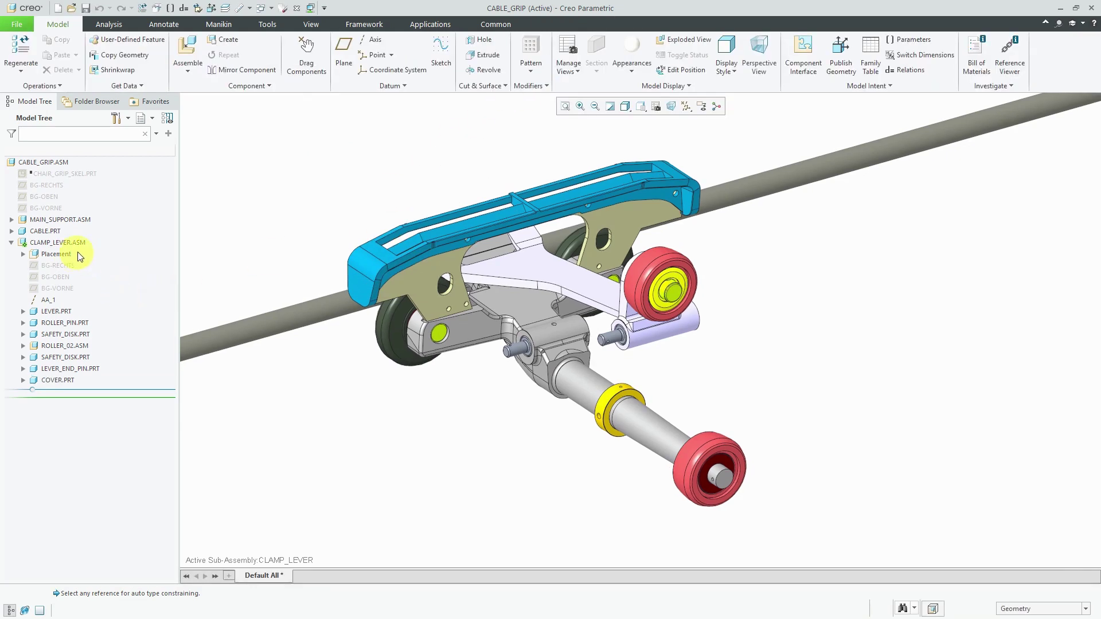
Make COVER the active part and start an extrusion sketch in it.
click(58, 380)
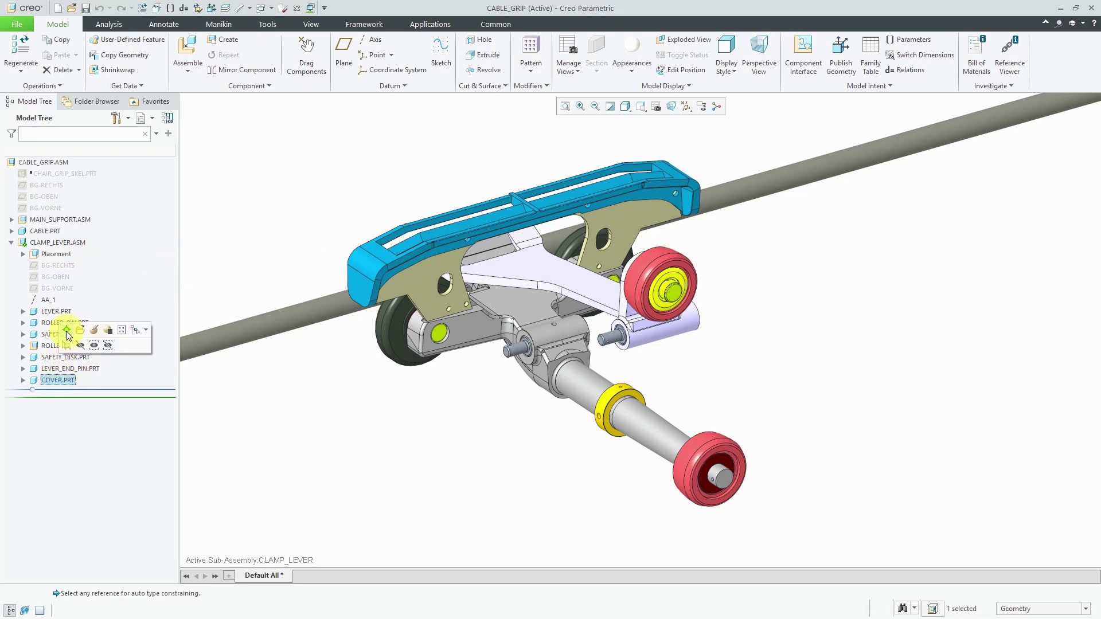
click(67, 330)
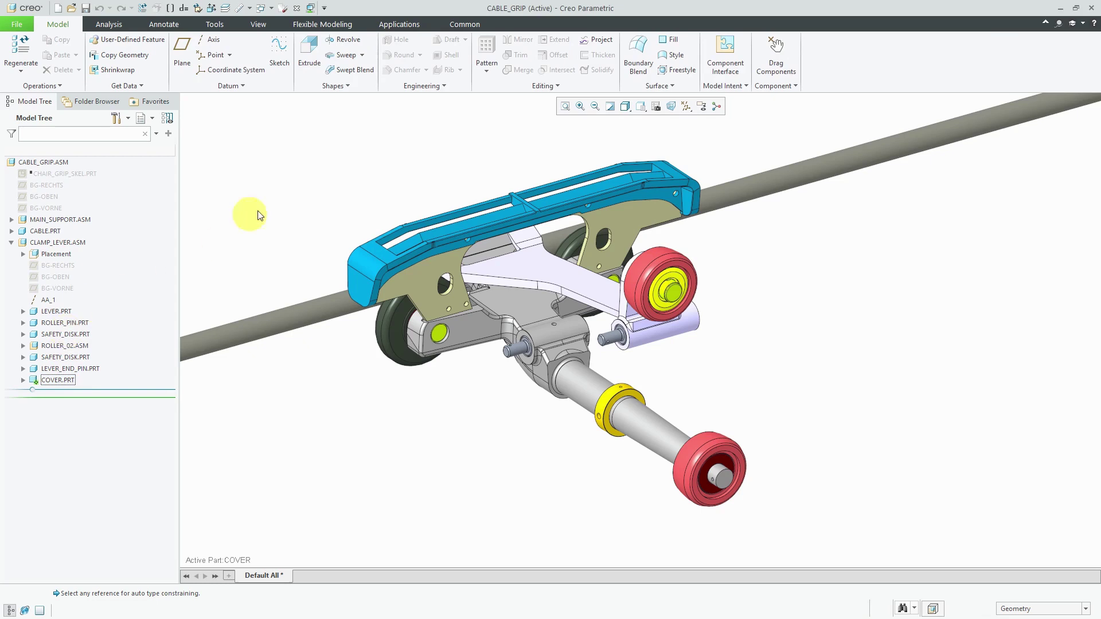
click(307, 67)
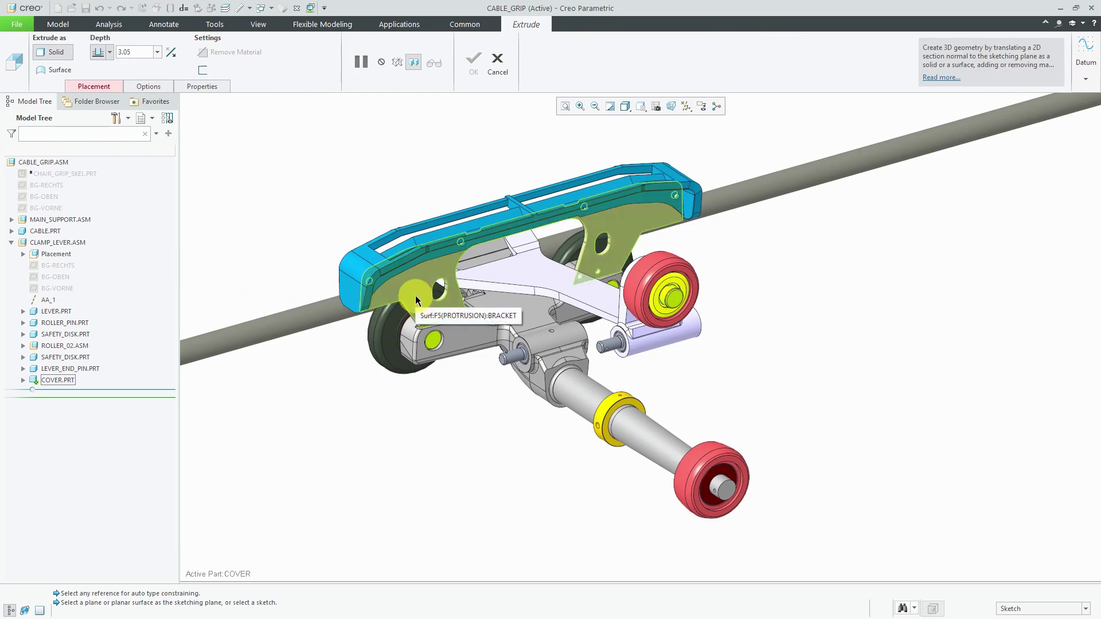
scroll(416, 300, up, 6)
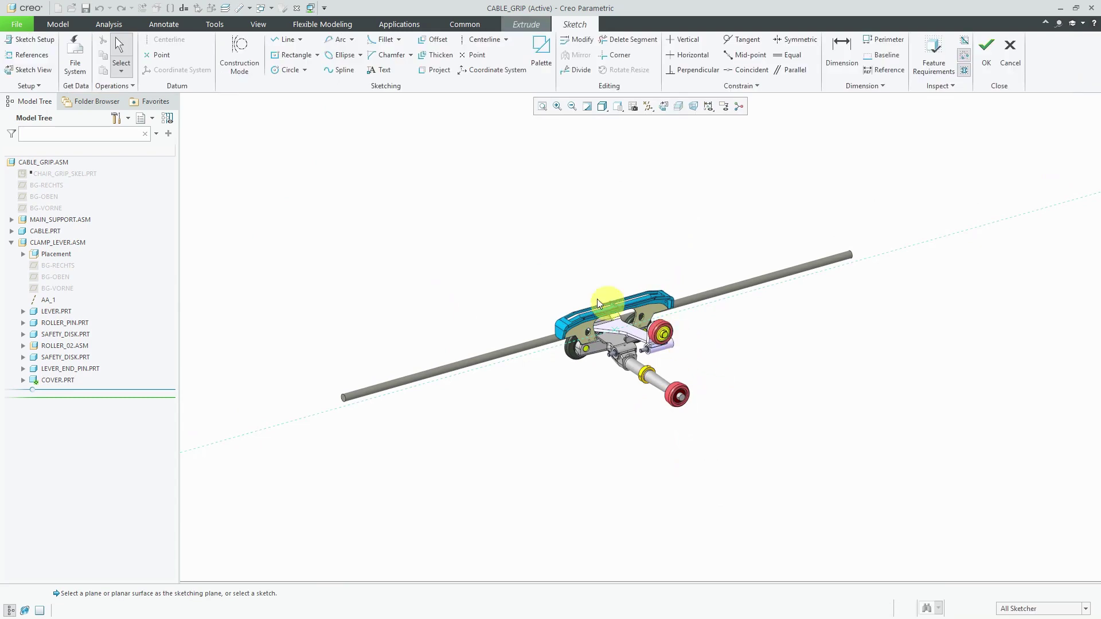
Project four bracket edges into the sketch, then exit it despite the incomplete section.
click(436, 69)
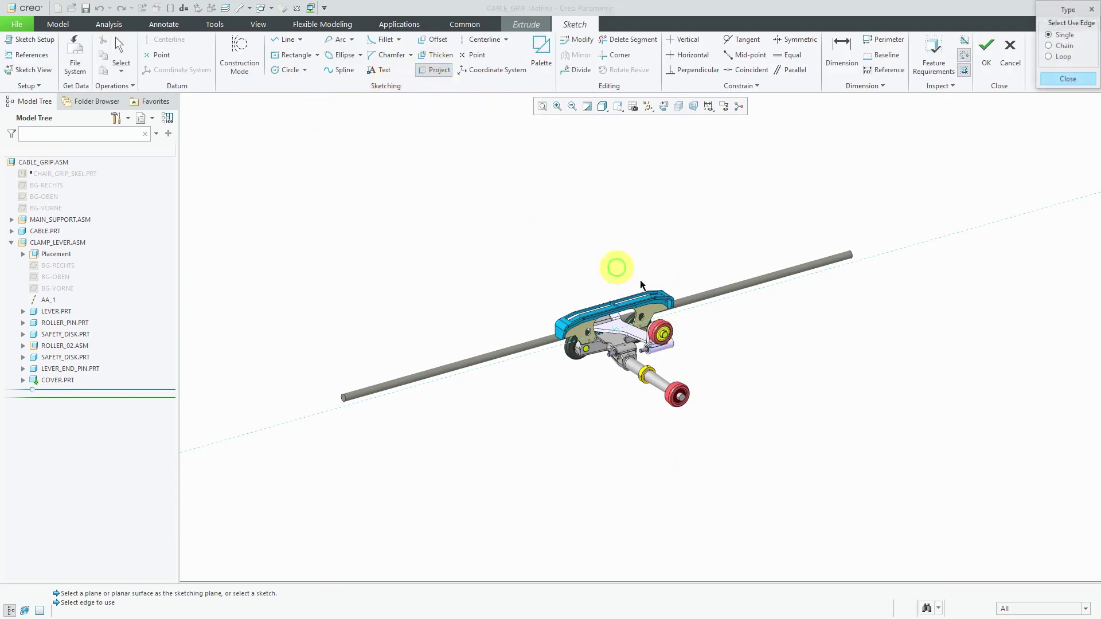
scroll(616, 328, down, 2)
scroll(615, 328, down, 3)
click(539, 287)
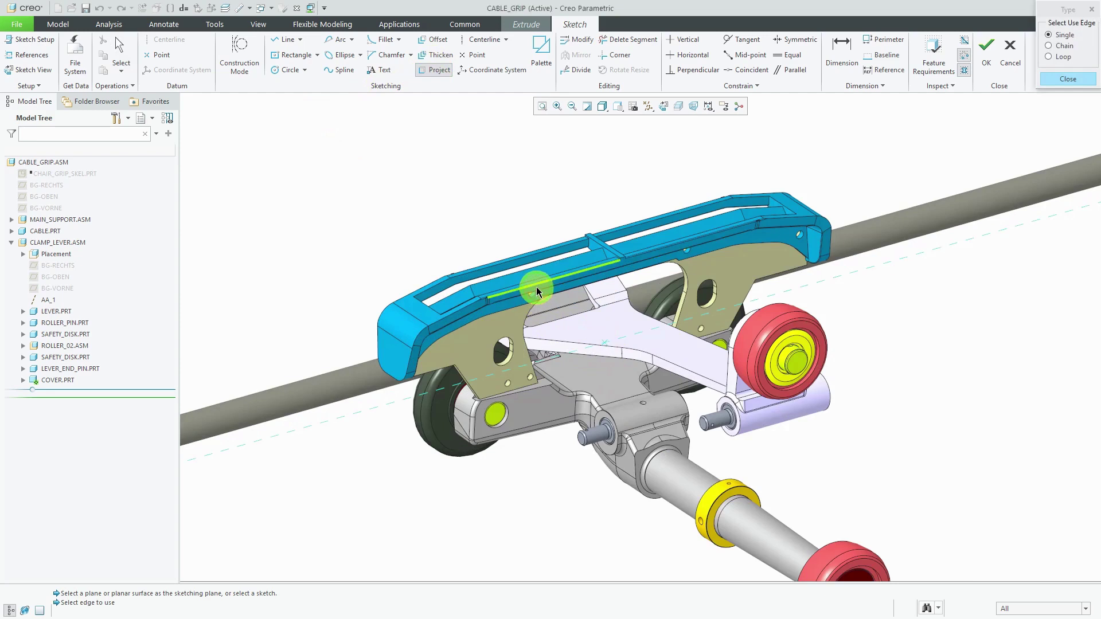
click(797, 216)
click(457, 313)
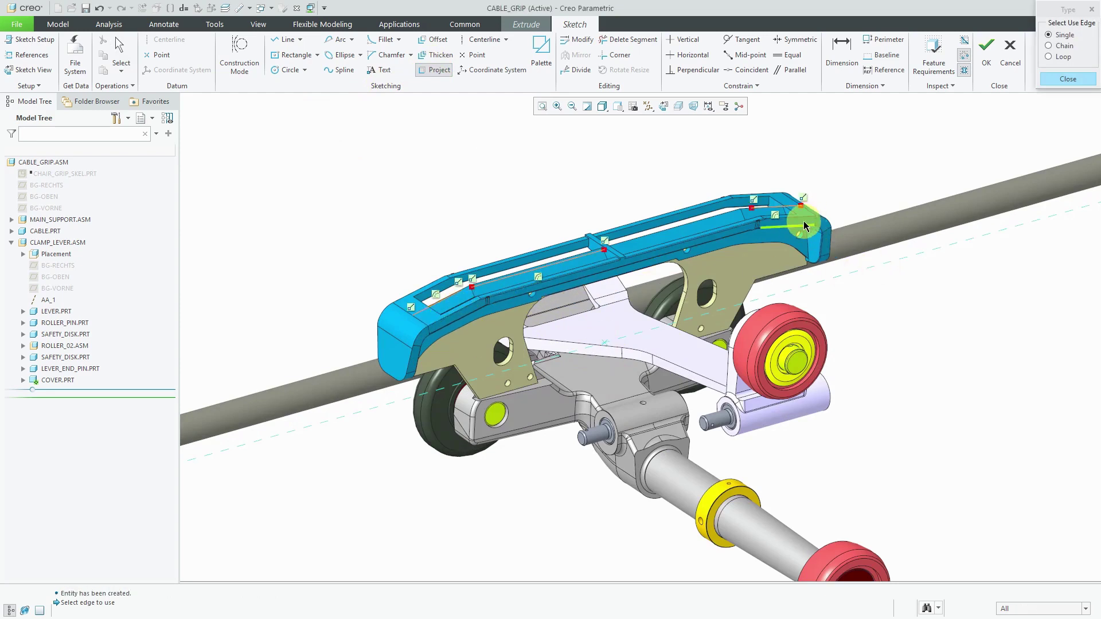
click(724, 225)
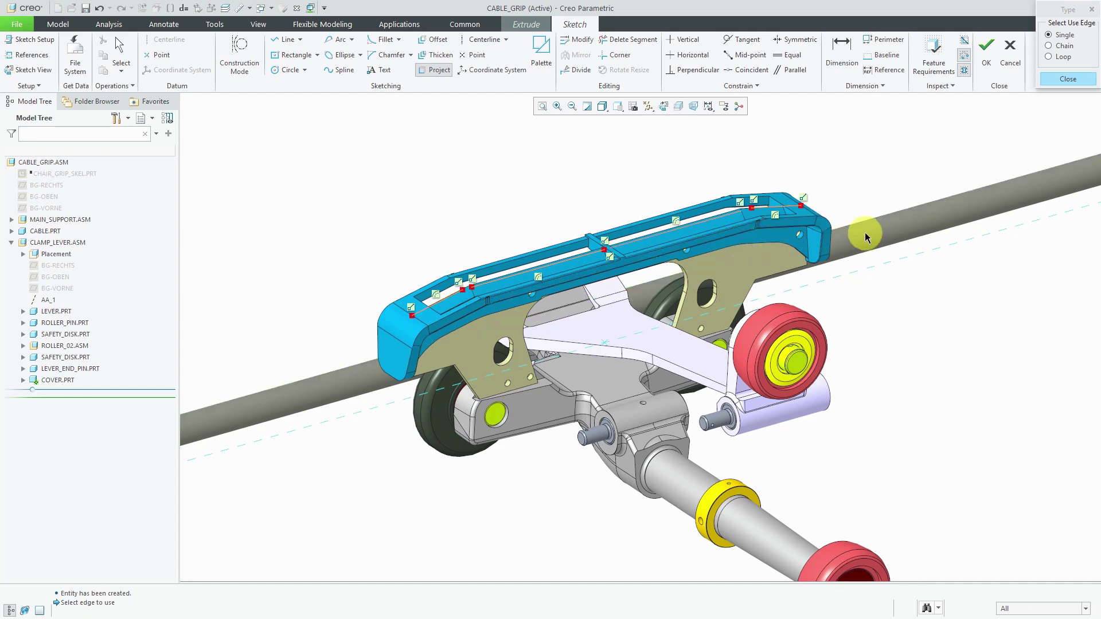
click(986, 66)
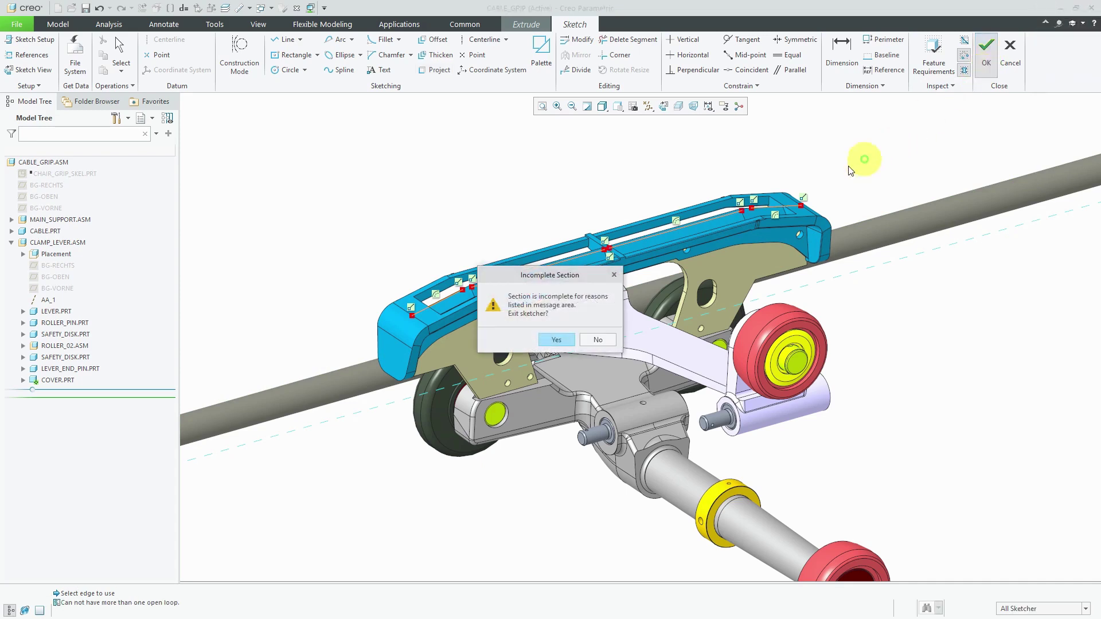
click(549, 340)
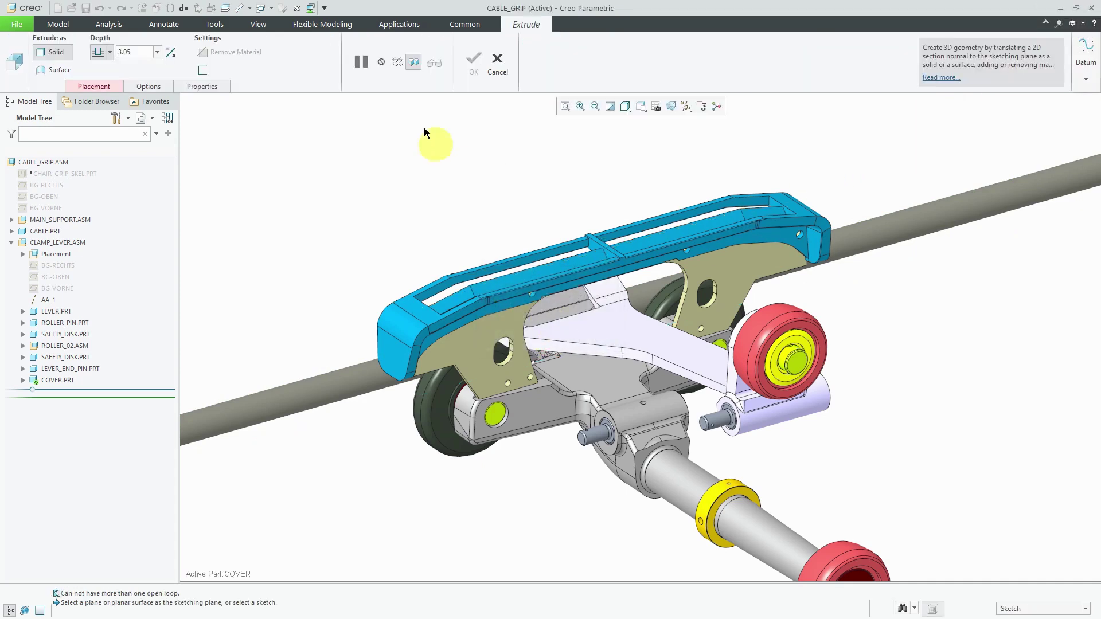
Cancel the extrusion and add skeleton CLAMP_LEVER_SKEL0001 from mcae_part_std.prt to CLAMP_LEVER.
click(496, 62)
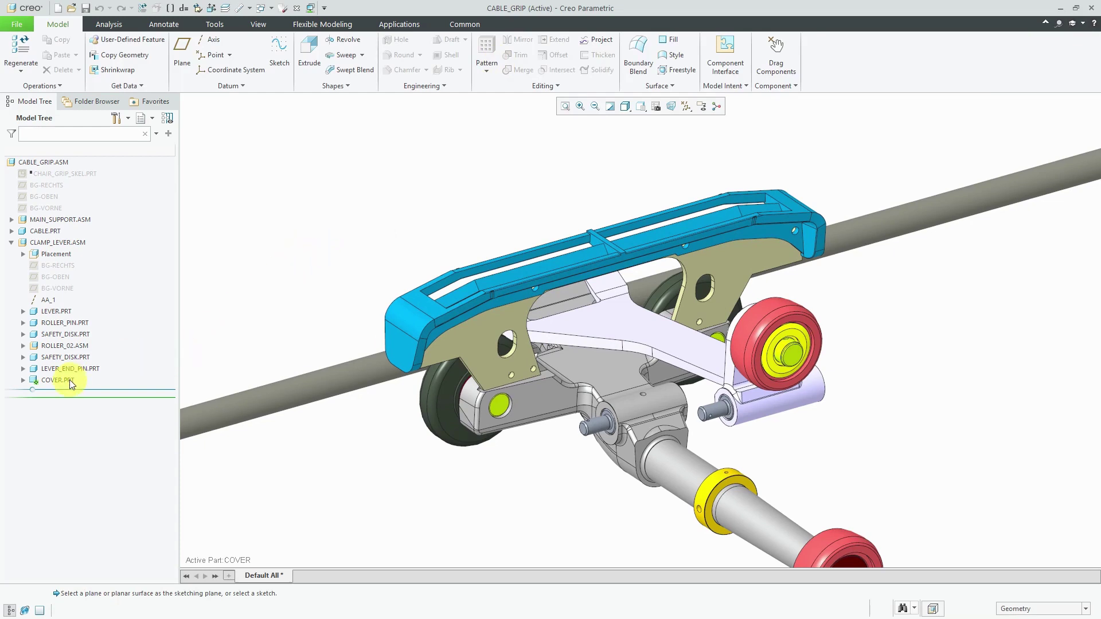
click(67, 243)
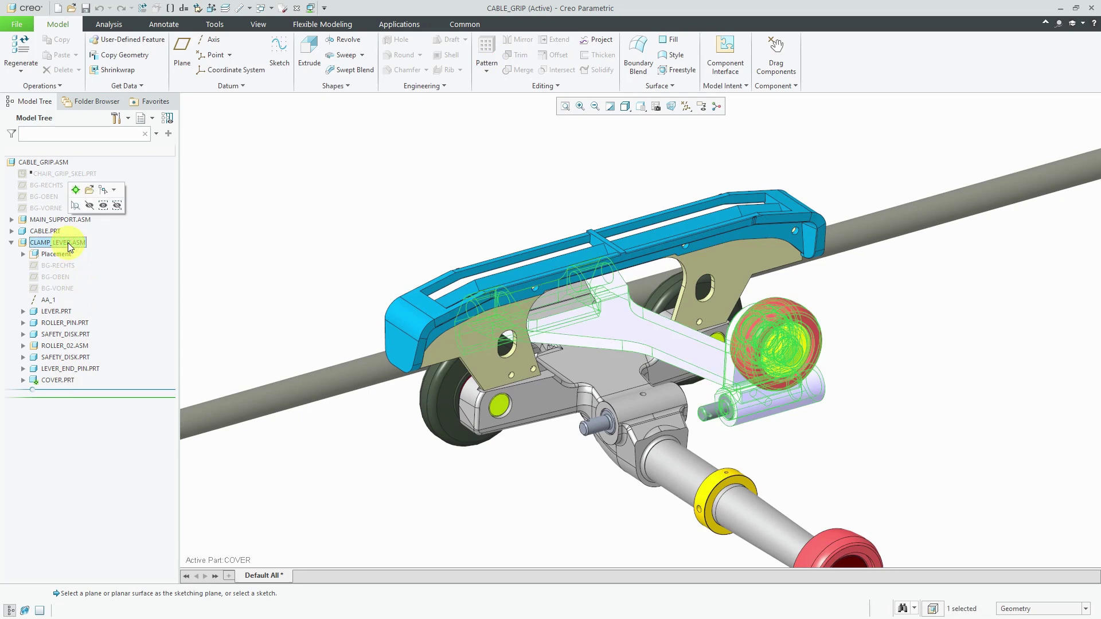
click(76, 190)
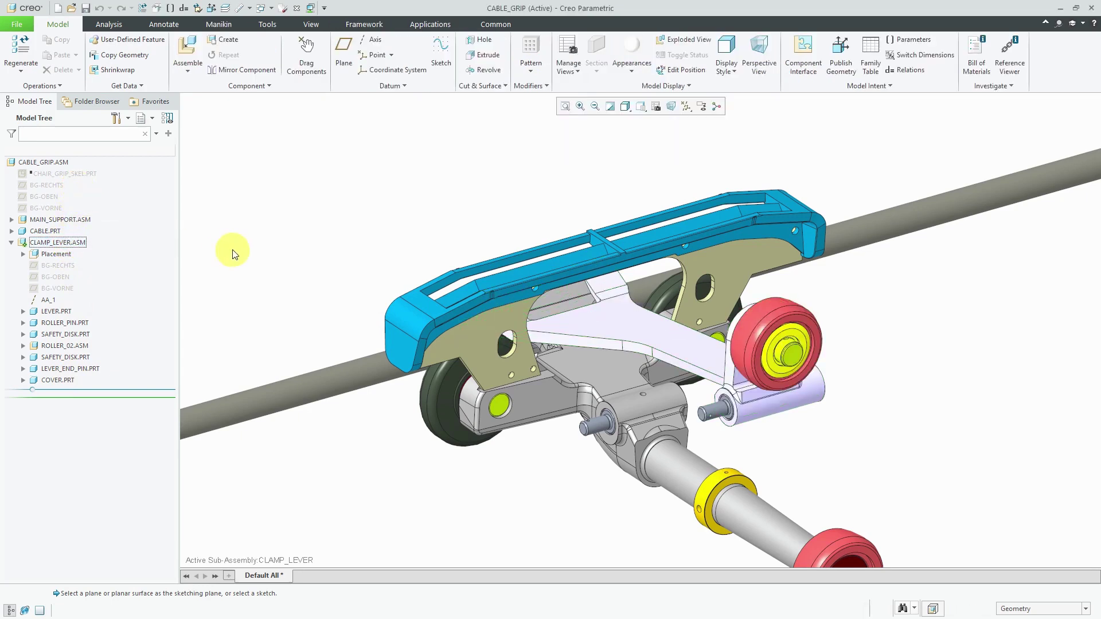
click(229, 43)
click(596, 277)
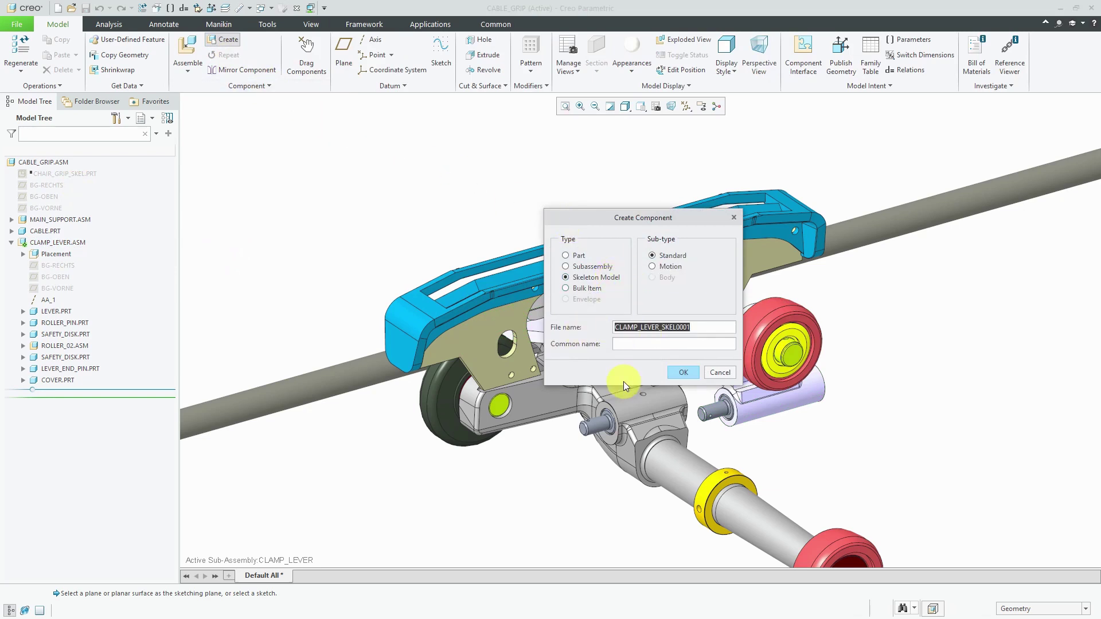
click(684, 373)
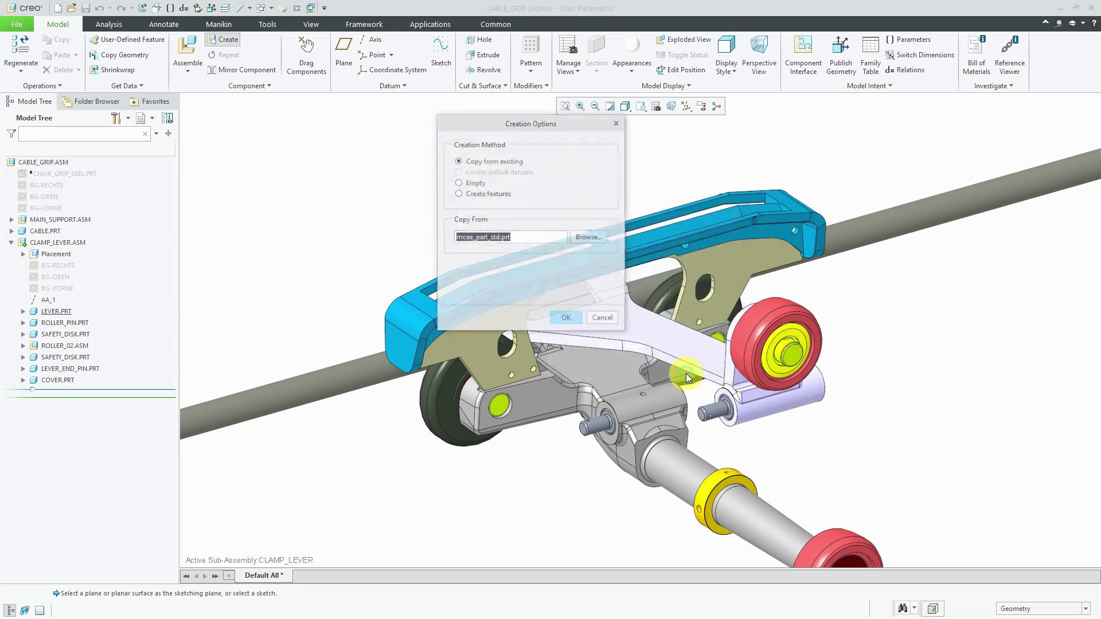
click(567, 318)
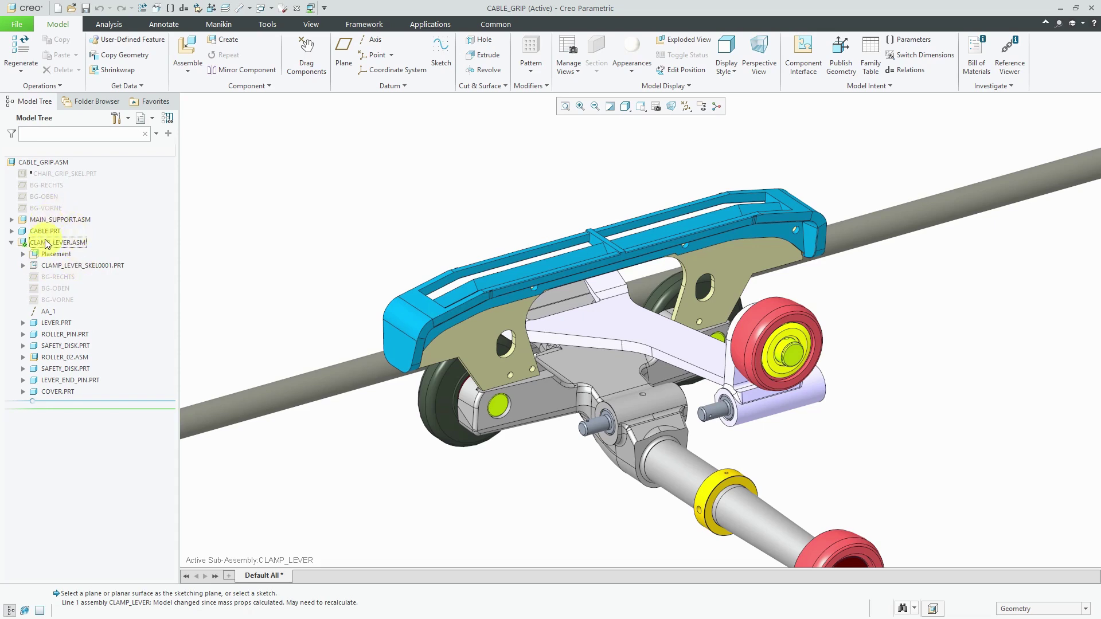
Activate the skeleton and start a shrinkwrap with CLAMP_LEVER.ASM set to Ignore.
click(102, 266)
click(109, 212)
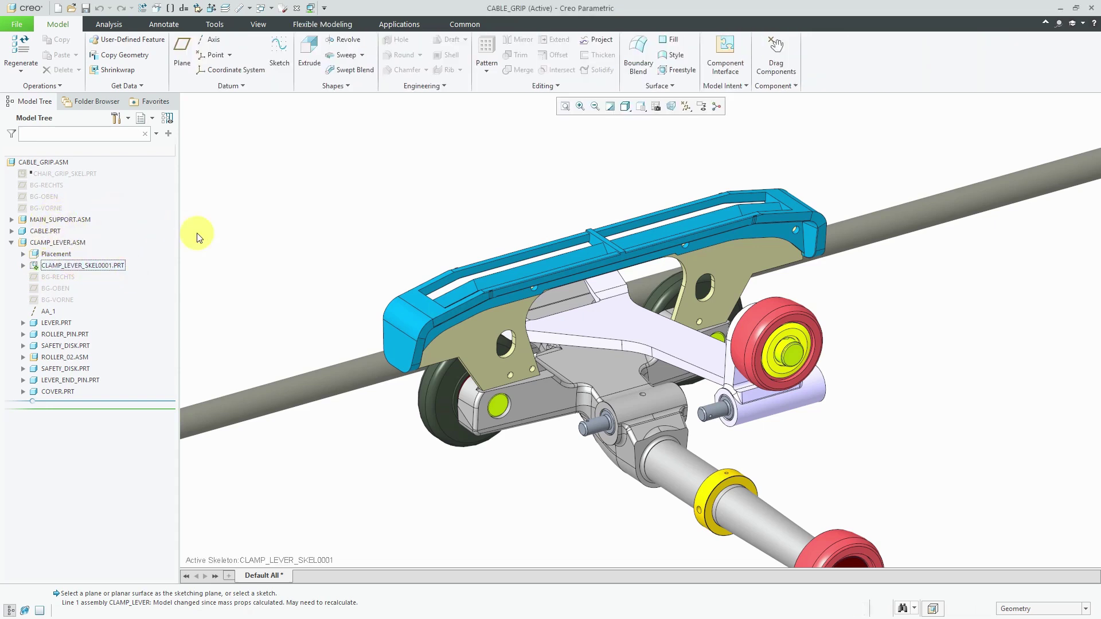
click(123, 70)
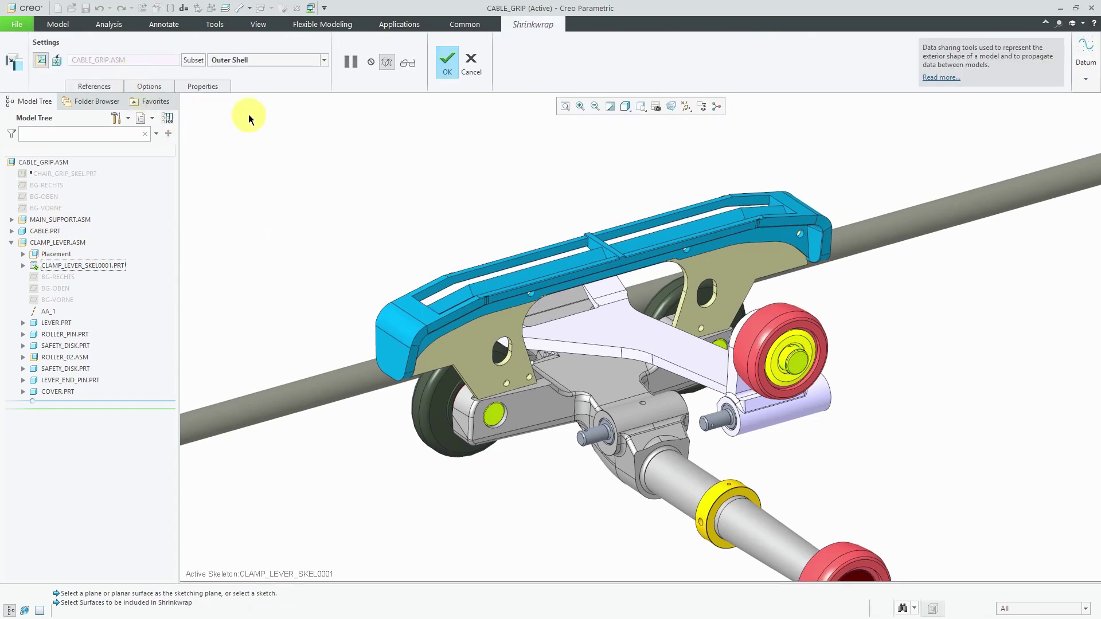
click(193, 60)
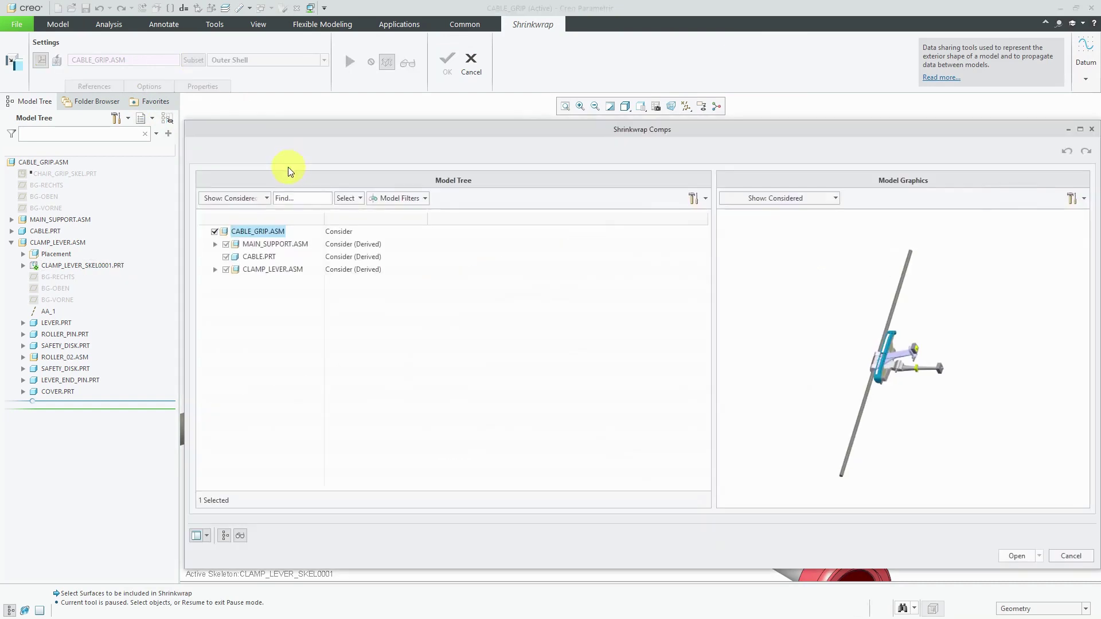
click(344, 270)
click(344, 272)
click(346, 291)
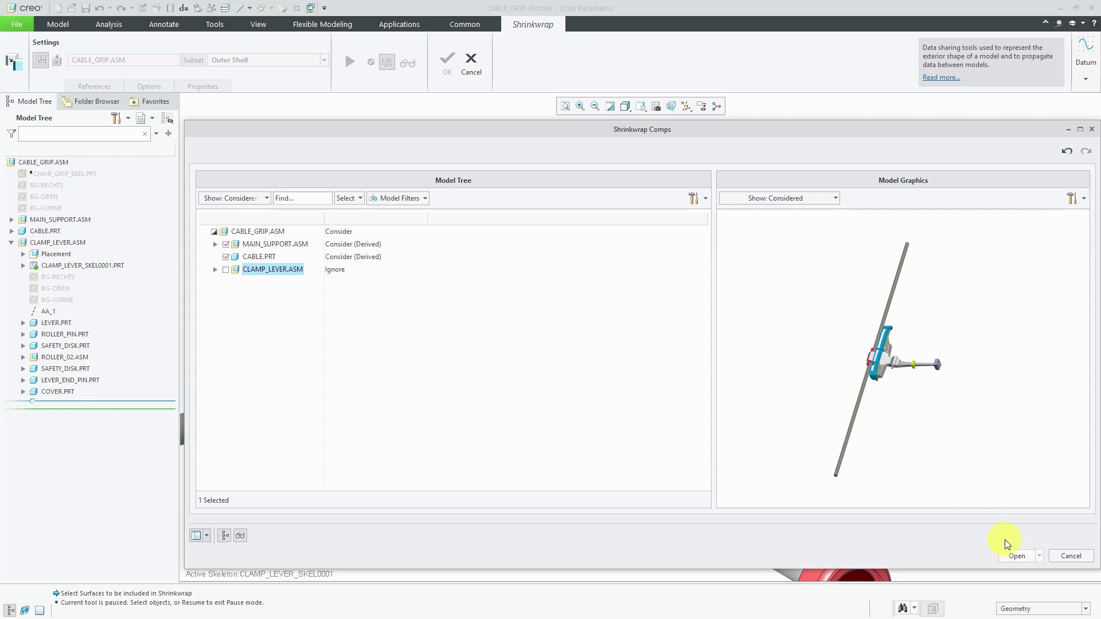
click(1014, 555)
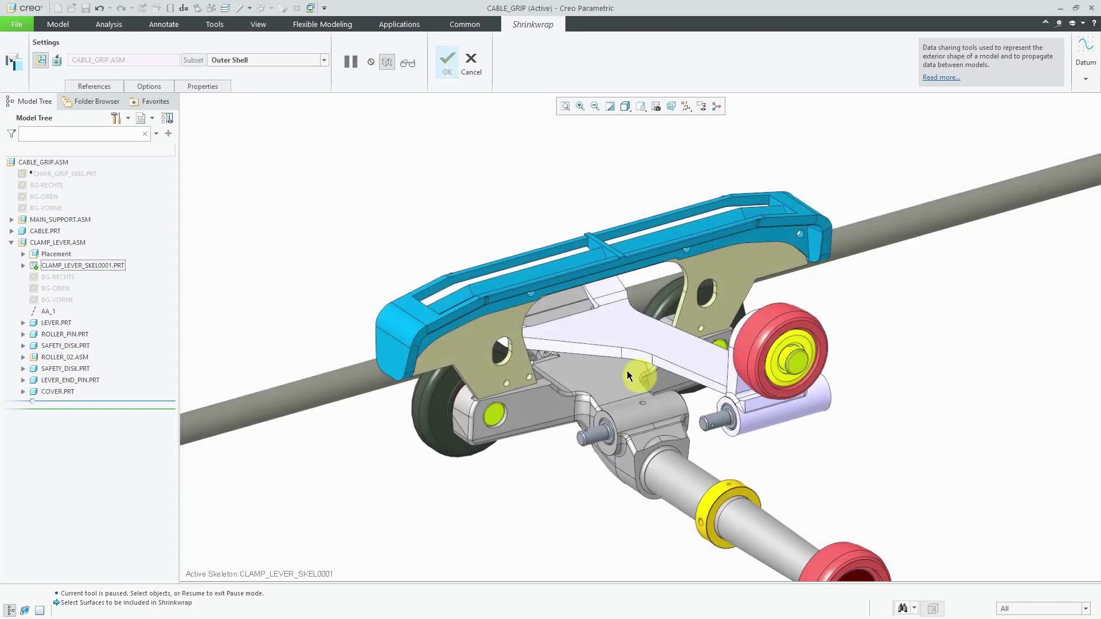
Autocollect all solid surfaces, keep internal components, and name the shrinkwrap SW-CABLE_GRIP.
click(267, 59)
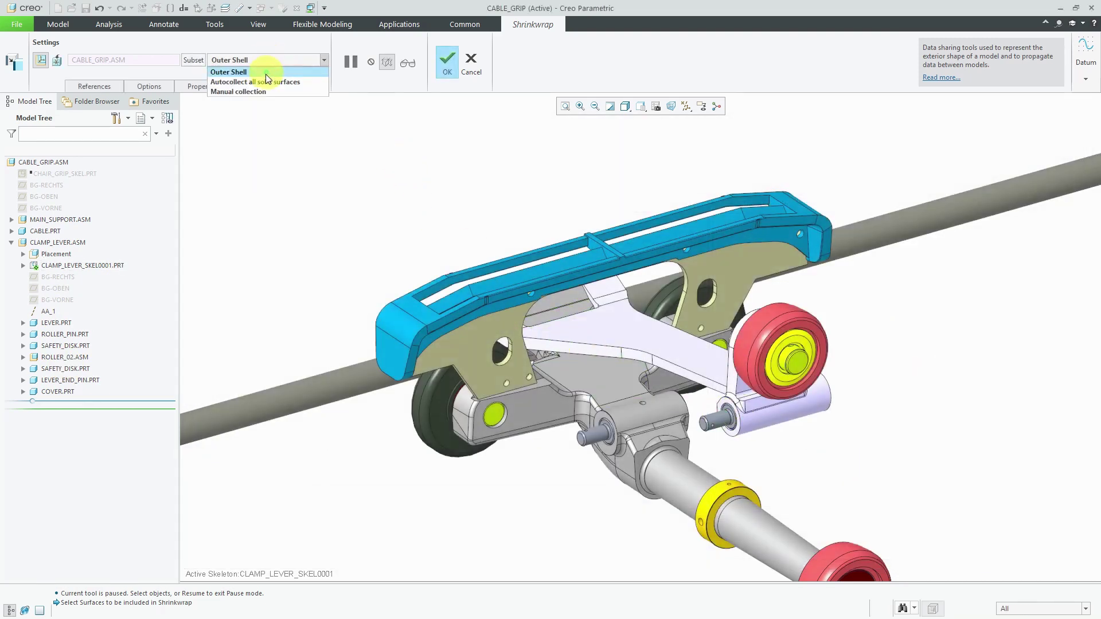
click(265, 83)
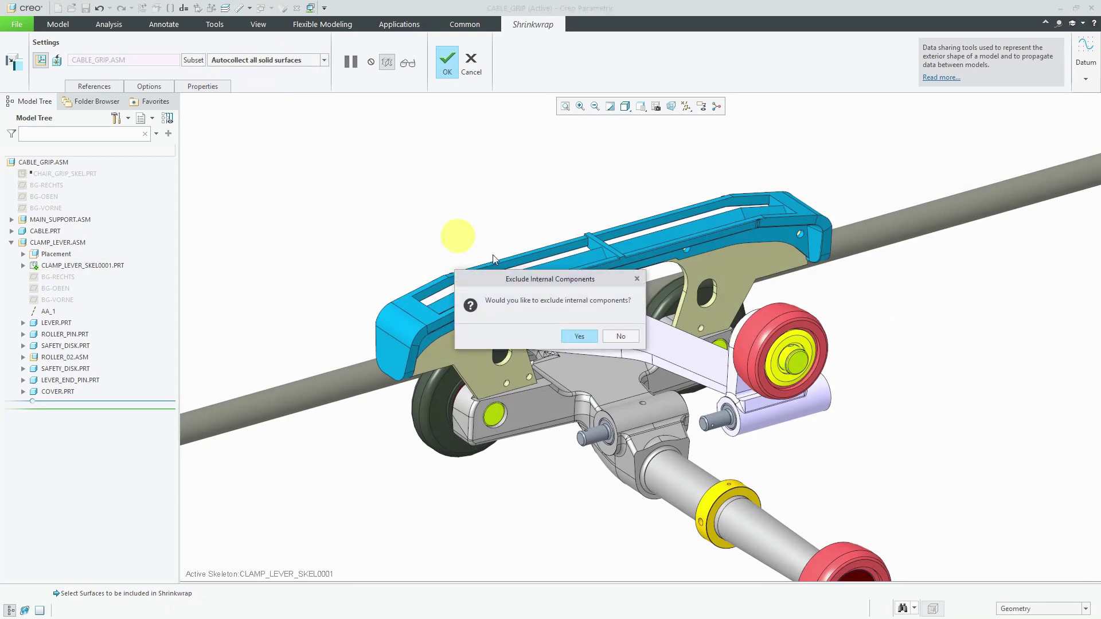
click(625, 336)
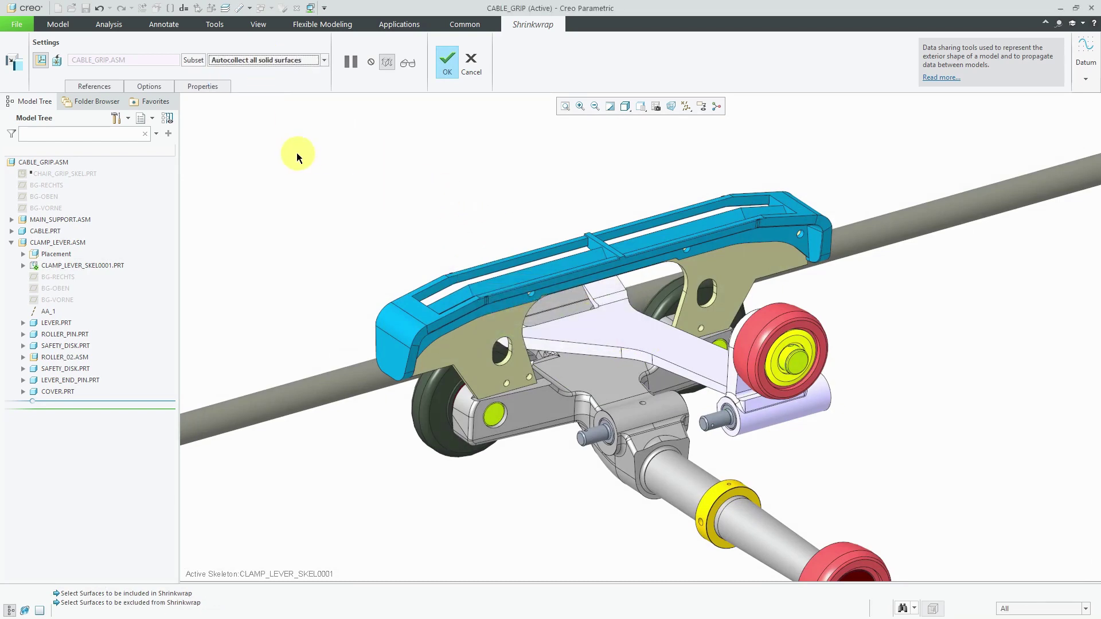
click(201, 88)
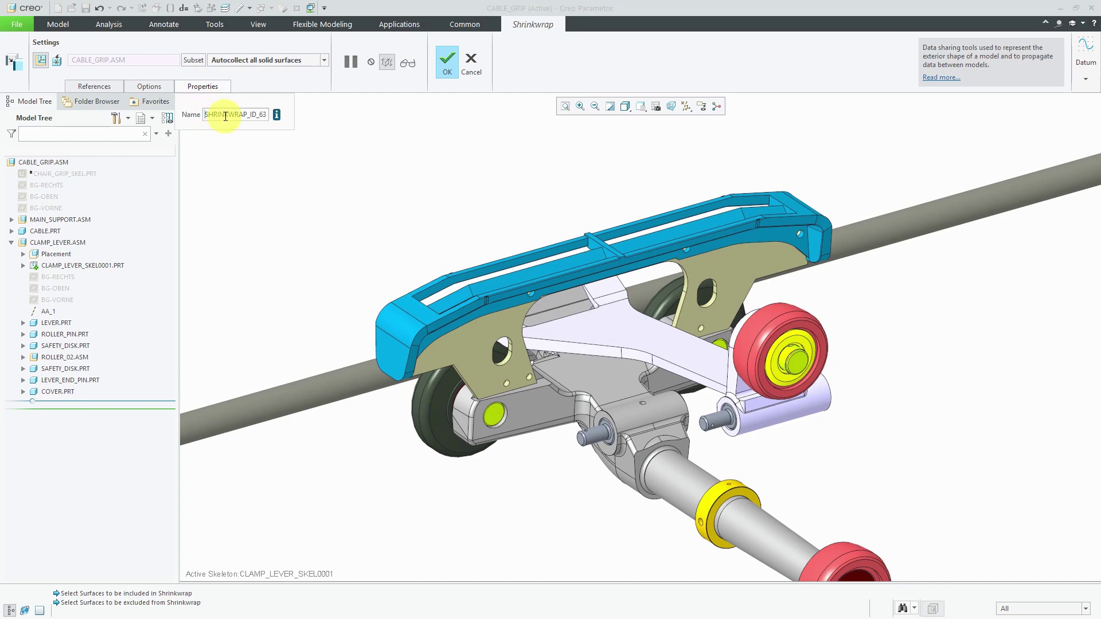
double_click(219, 114)
text(sw)
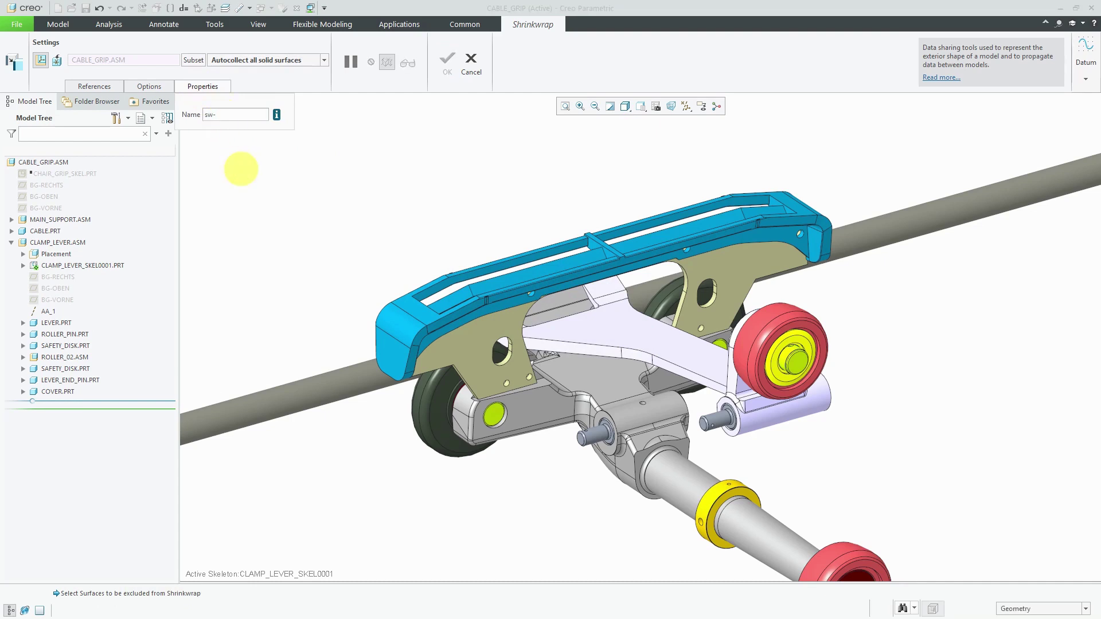
text(-cable_grip)
key(Return)
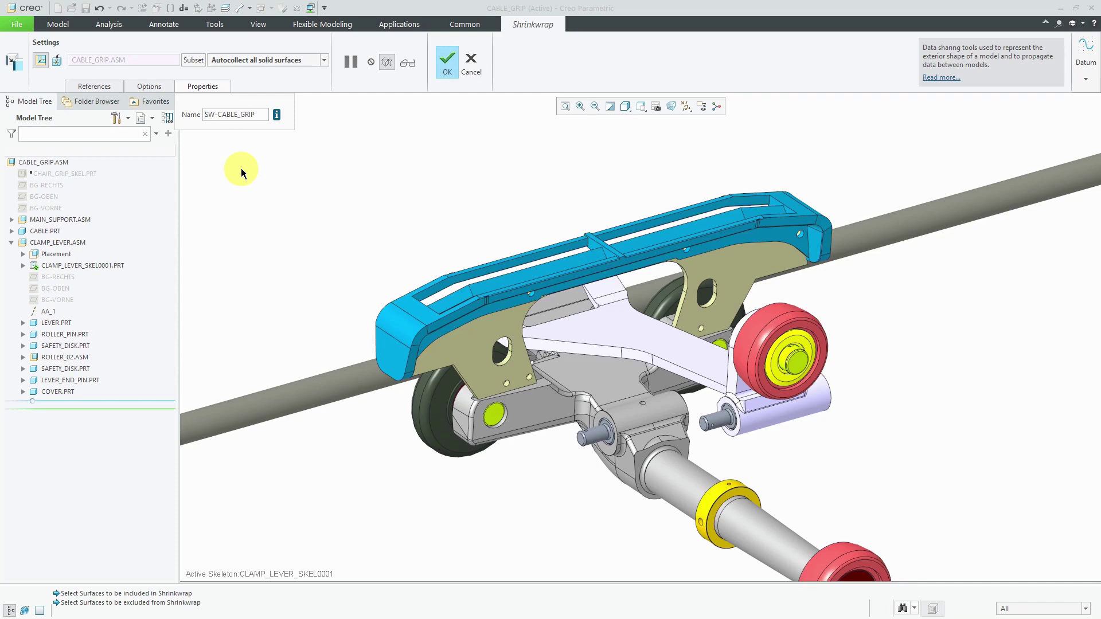
click(446, 64)
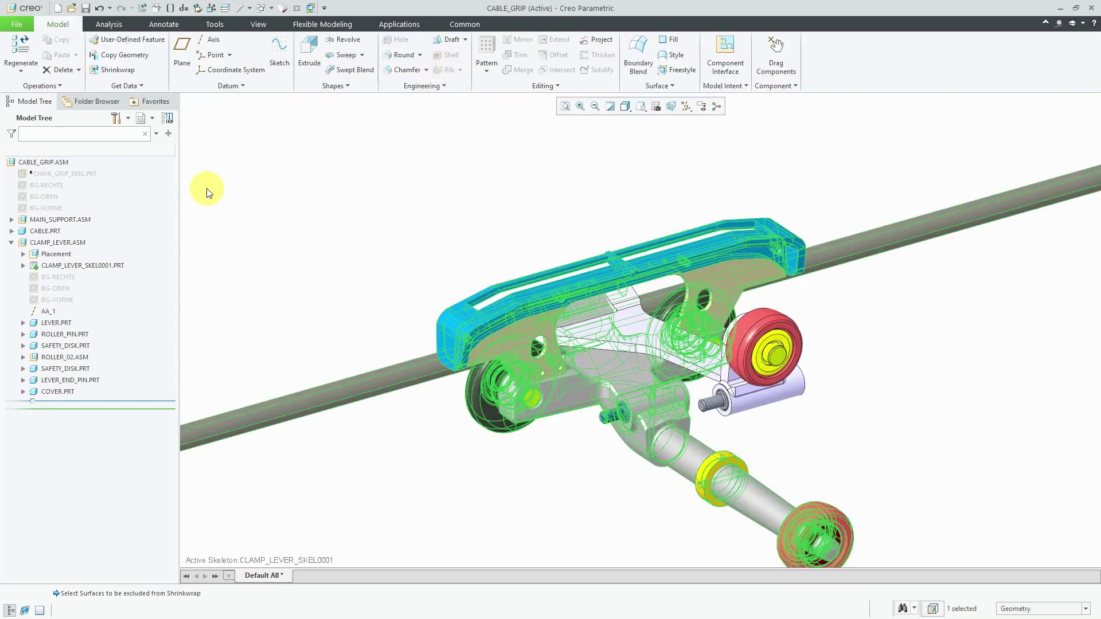
click(73, 241)
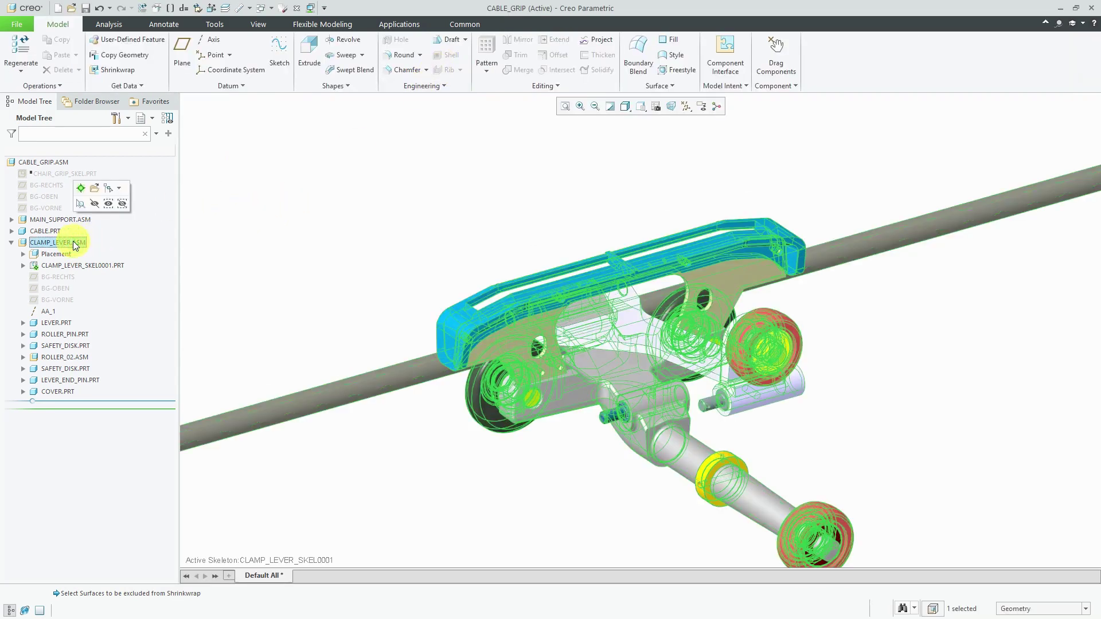
Open CLAMP_LEVER.ASM alone, hide LEVER.PRT through LEVER_END_PIN.PRT, and activate COVER.PRT.
click(93, 189)
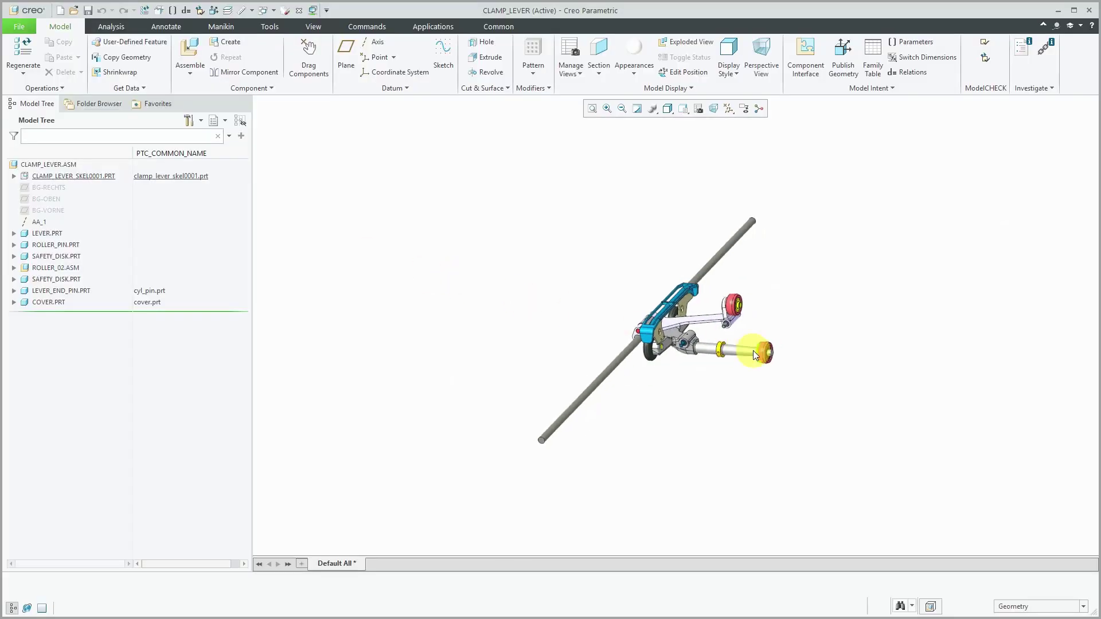
mouse_move(750, 351)
middle_down()
mouse_move(711, 359)
mouse_move(607, 304)
mouse_move(589, 321)
mouse_move(607, 298)
middle_up()
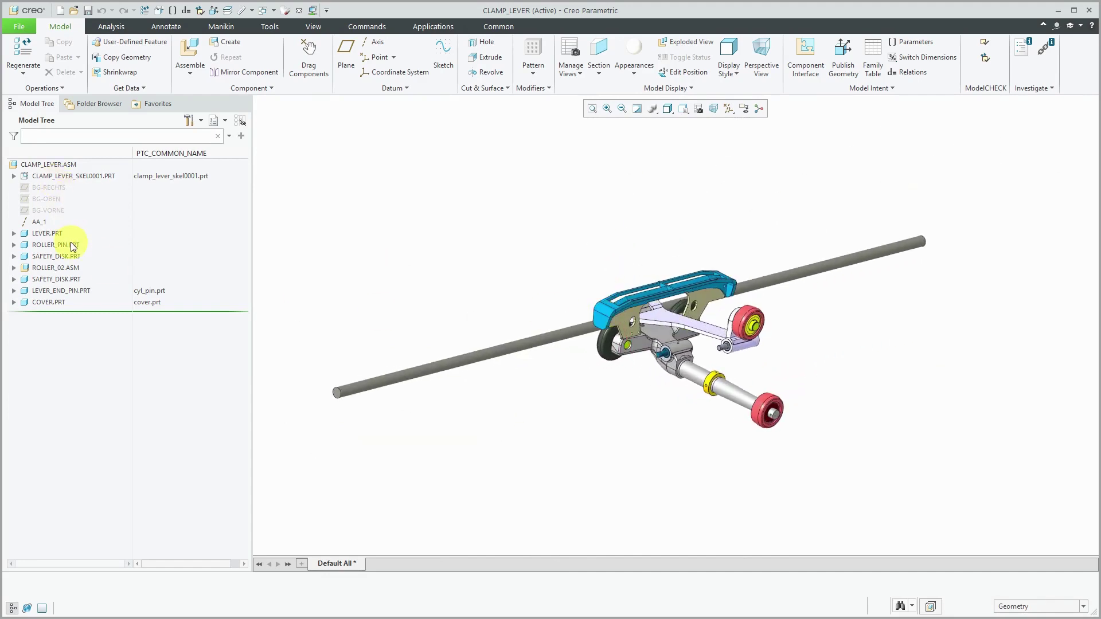
click(52, 234)
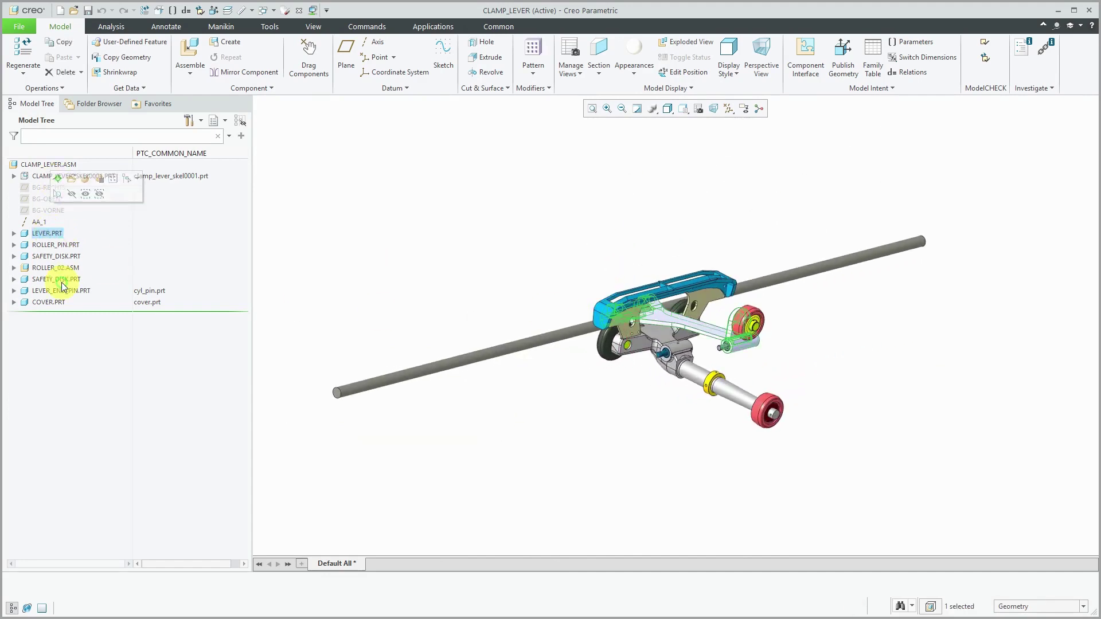
shift+click(59, 291)
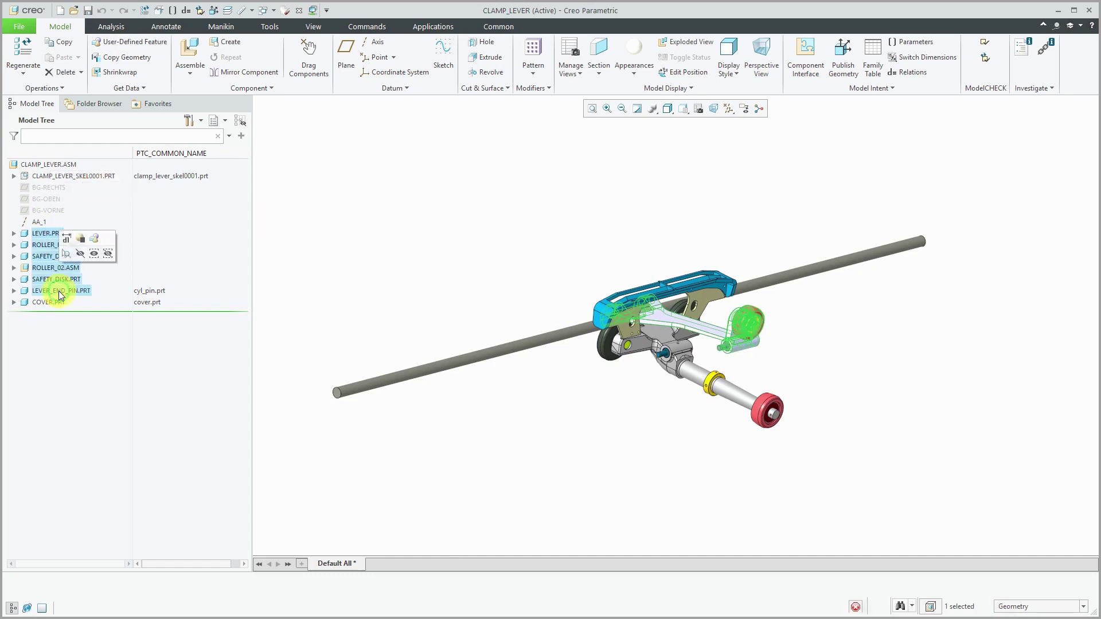
click(80, 253)
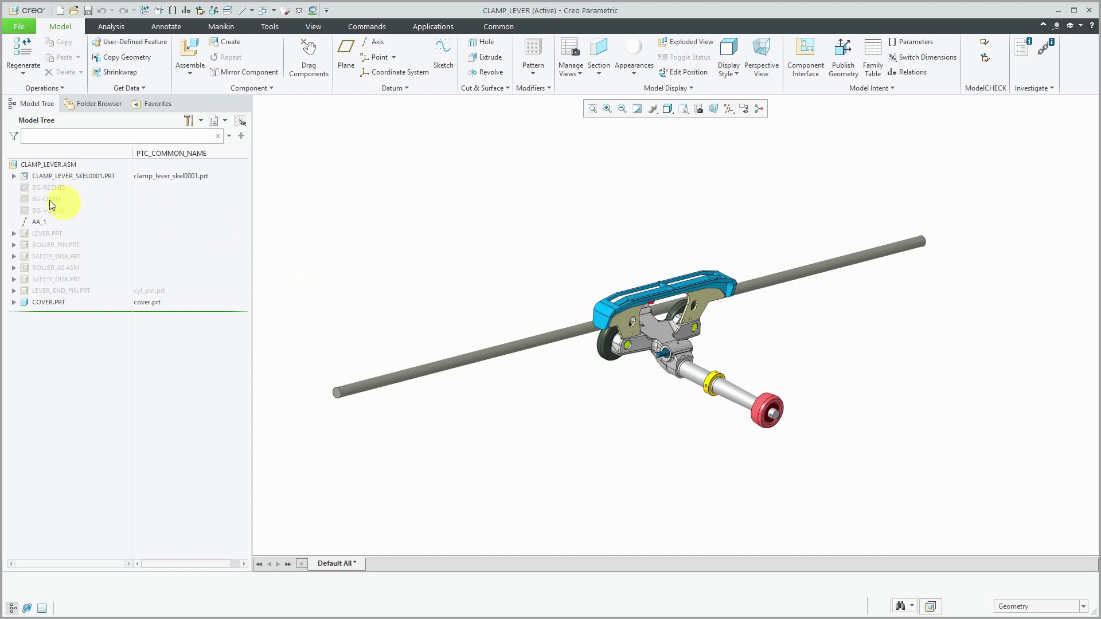
click(15, 176)
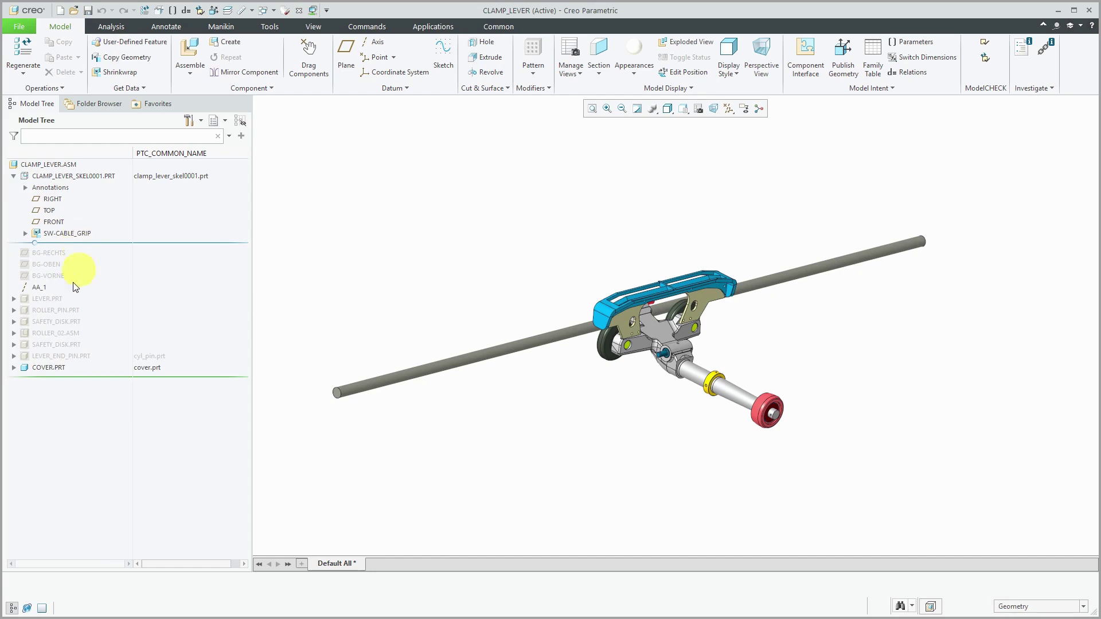
click(46, 368)
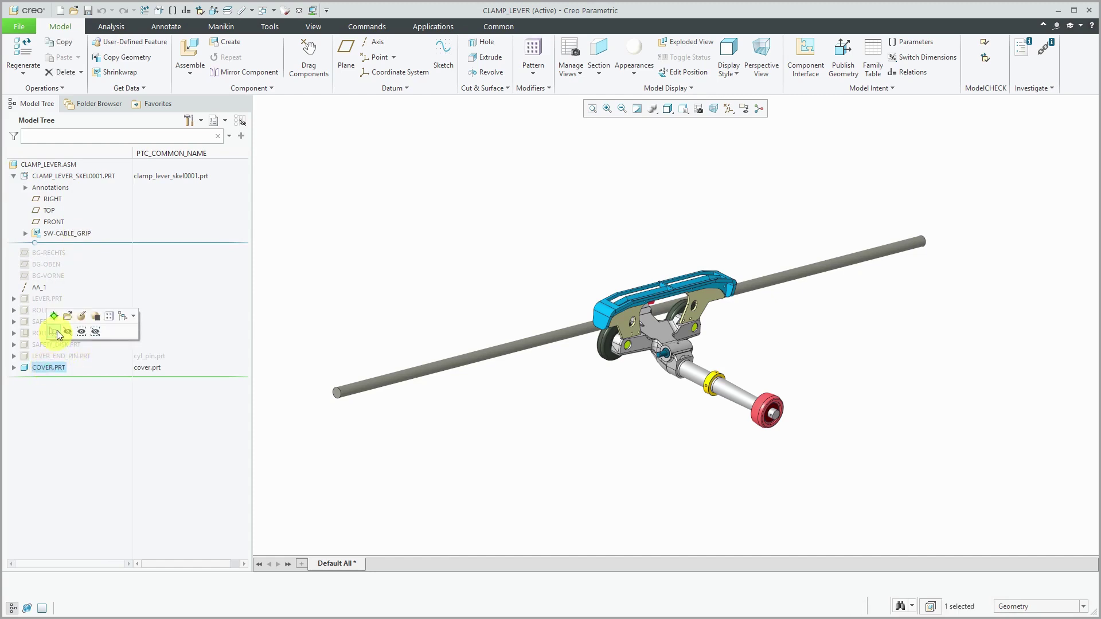
click(53, 316)
click(14, 367)
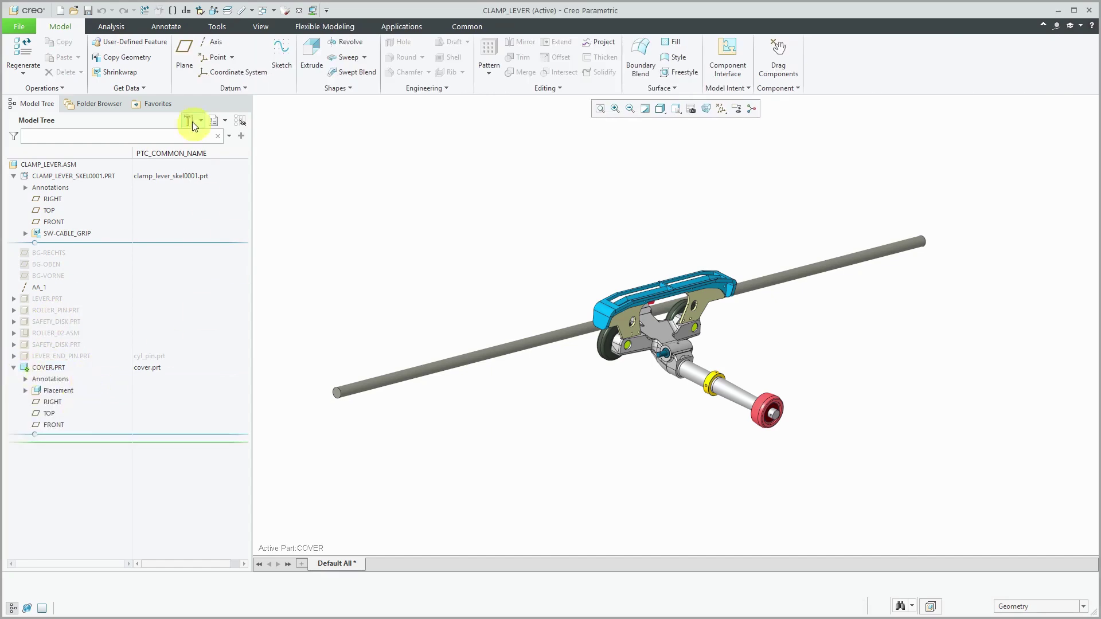
Start a Copy Geometry feature and select the skeleton's shrinkwrap surfaces.
click(150, 61)
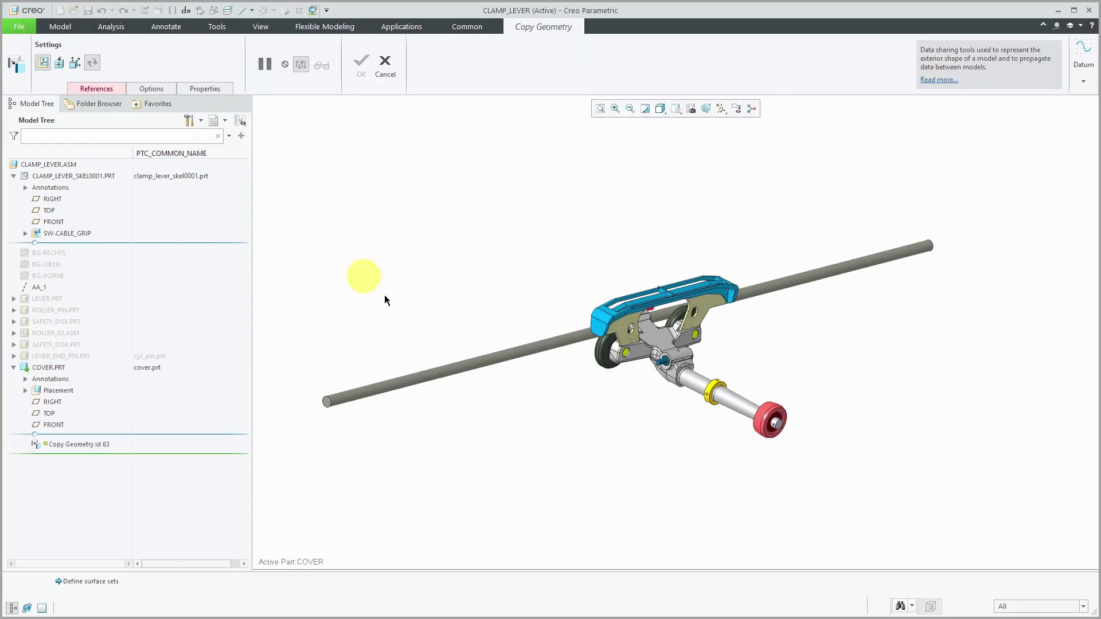
scroll(689, 326, up, 3)
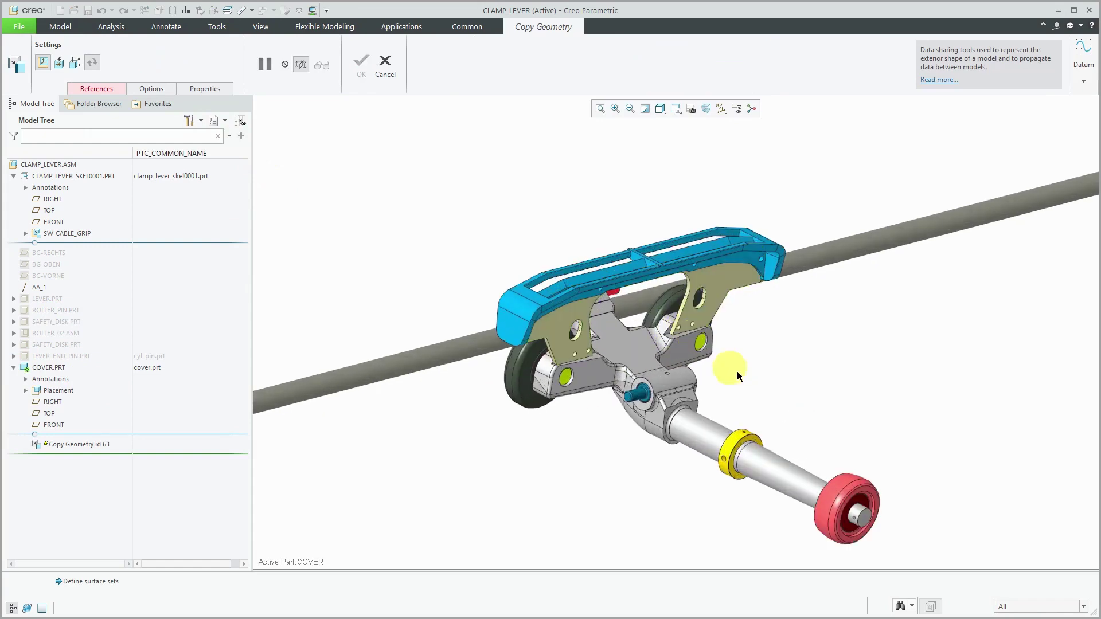
click(712, 287)
click(712, 284)
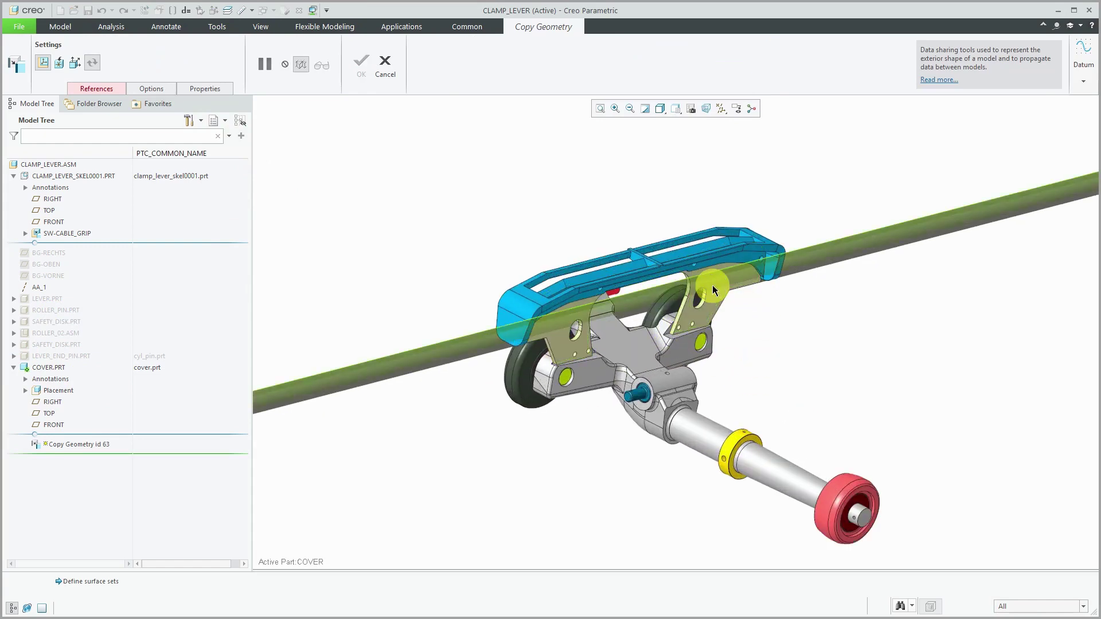
click(712, 285)
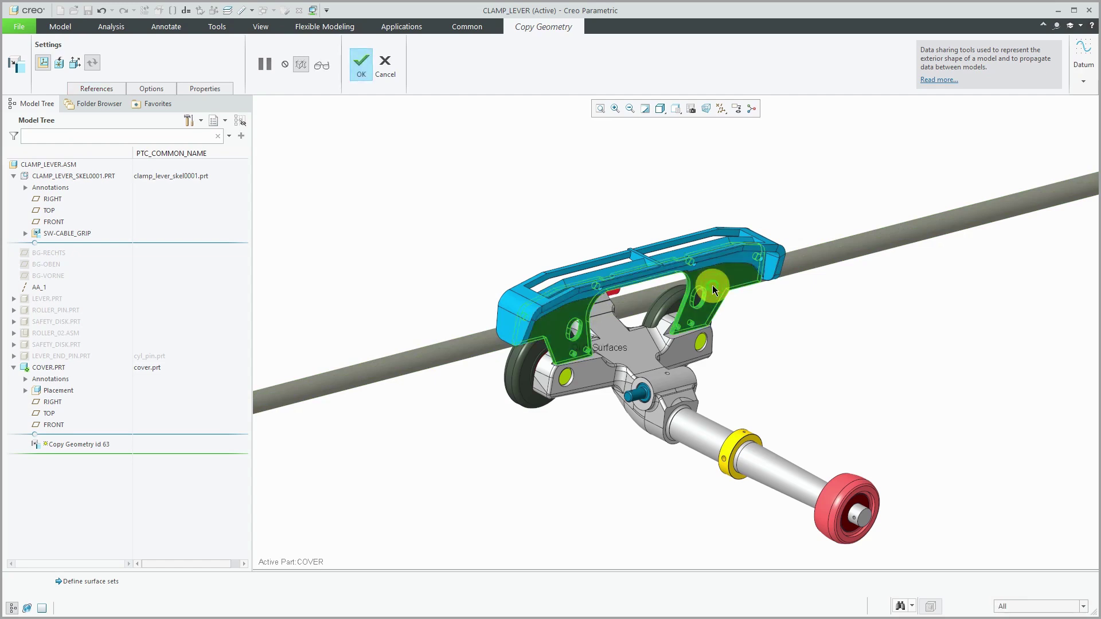
click(515, 325)
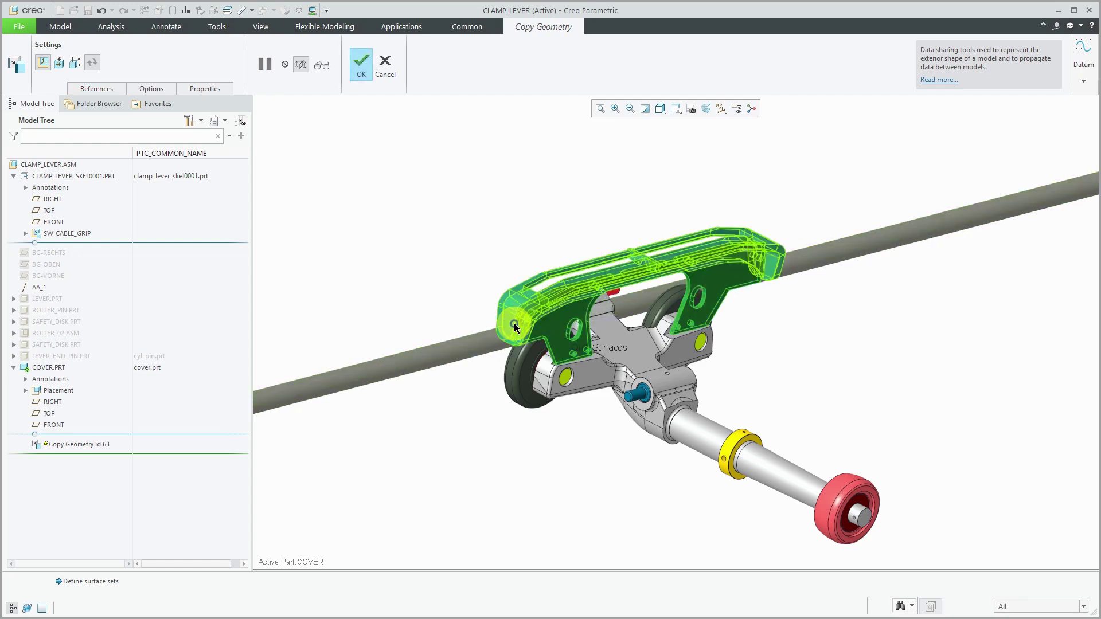
click(477, 199)
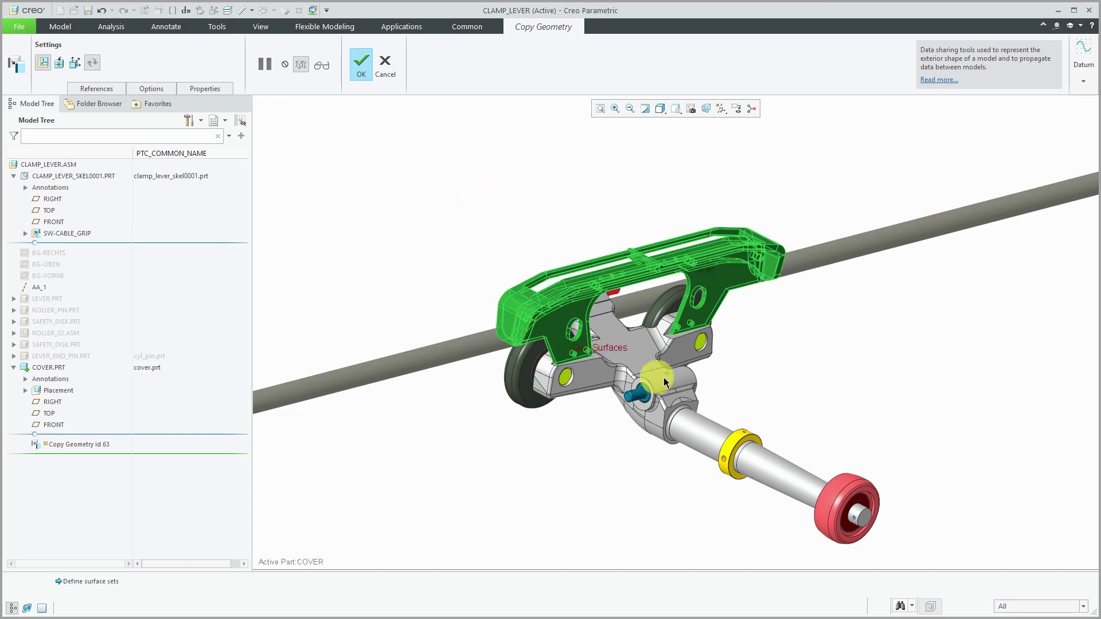
click(635, 356)
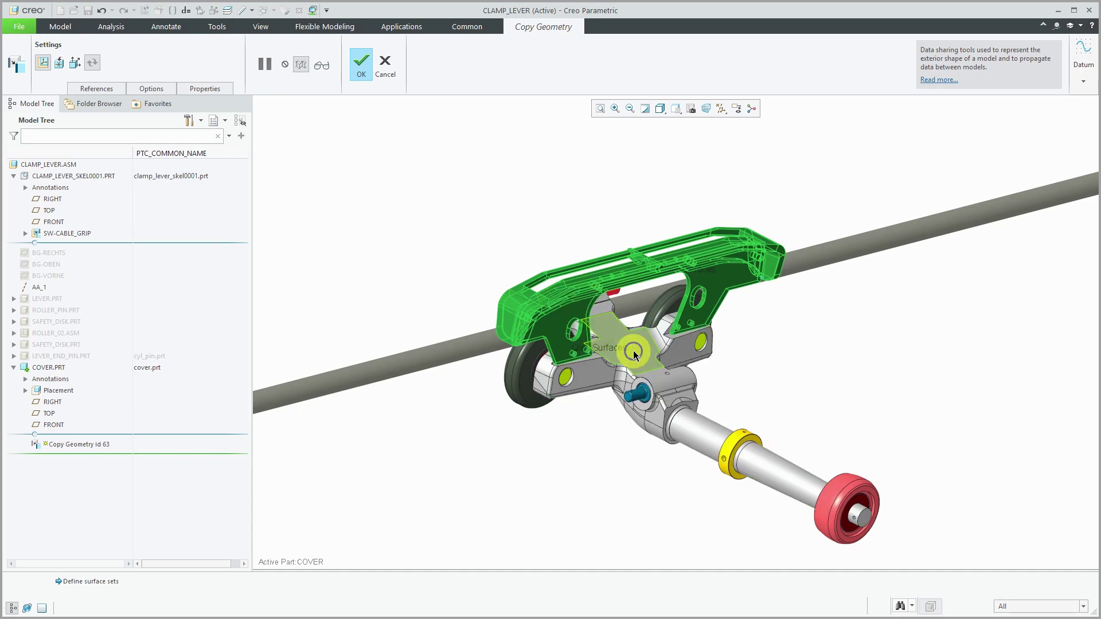
click(634, 356)
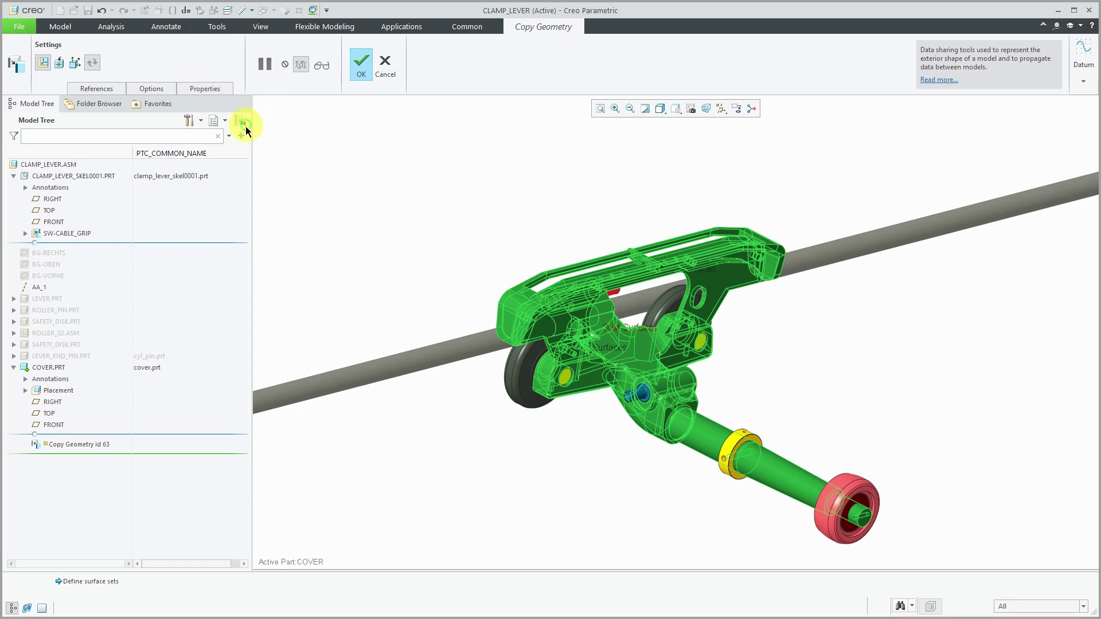
Name the copy feature CG-CLAMP_LEVER_SKEL0001 and finish it.
click(205, 89)
double_click(215, 116)
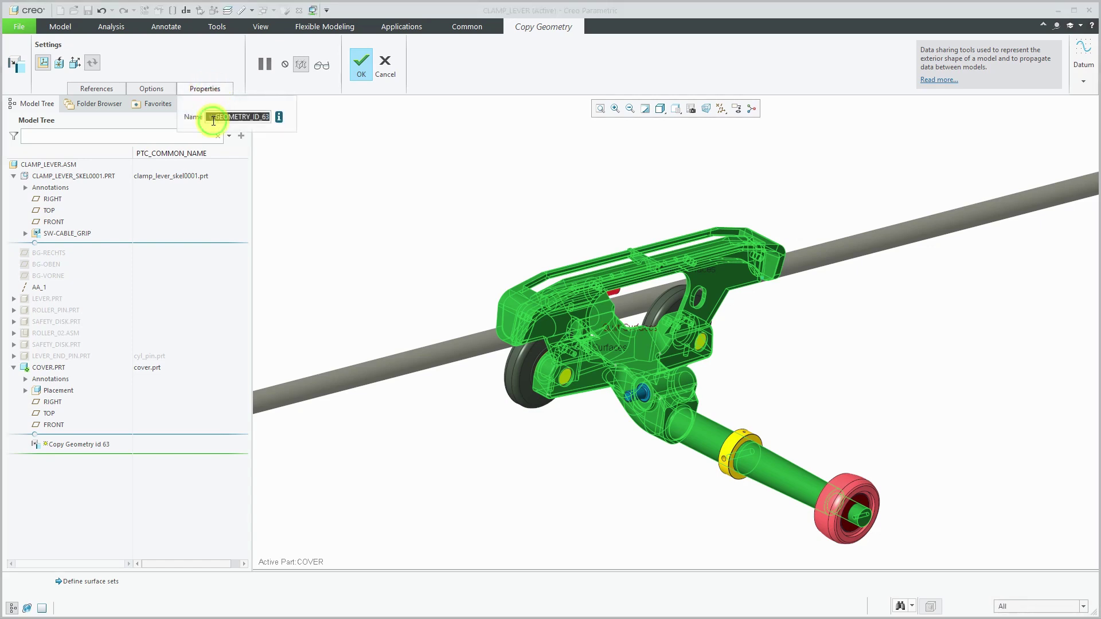
text(cg-)
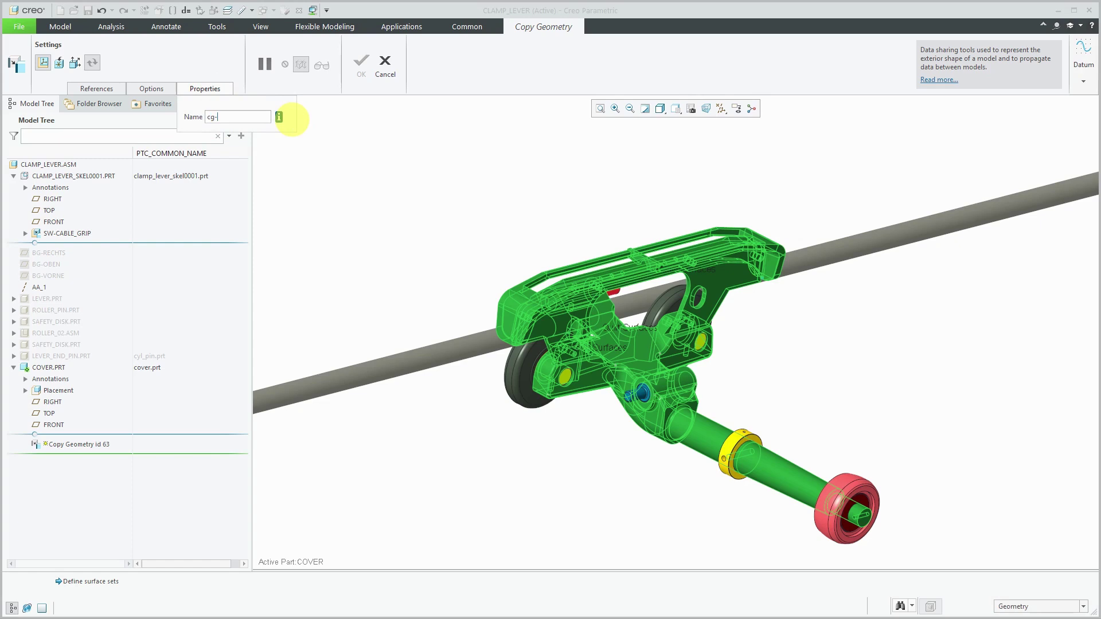
text(clamp)
text(_)
text(lever_skel)
text(0001)
key(Return)
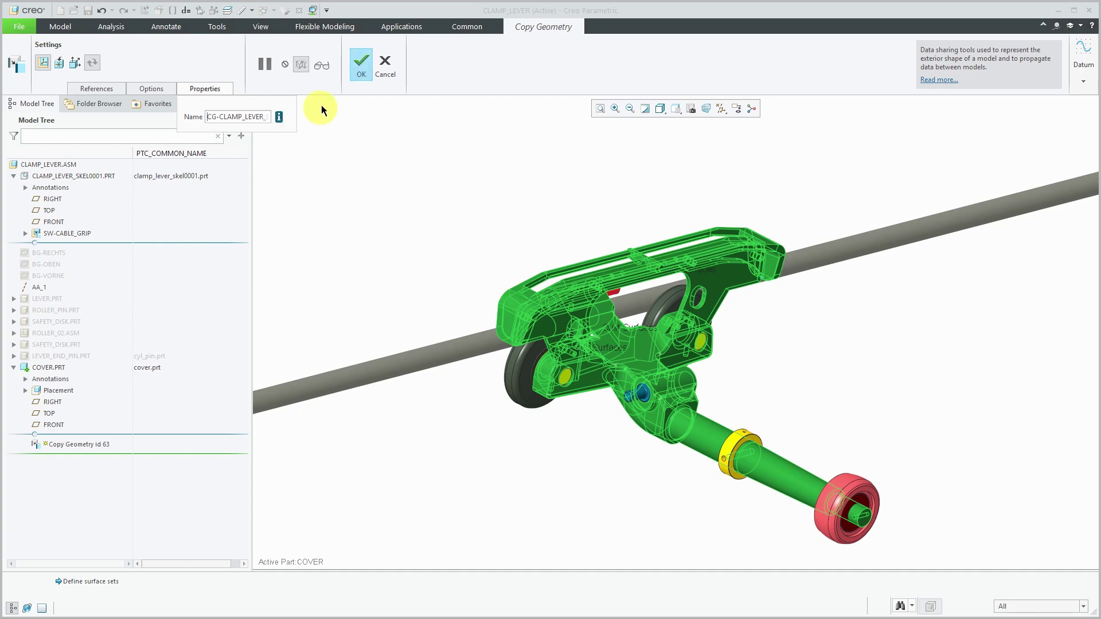
click(363, 70)
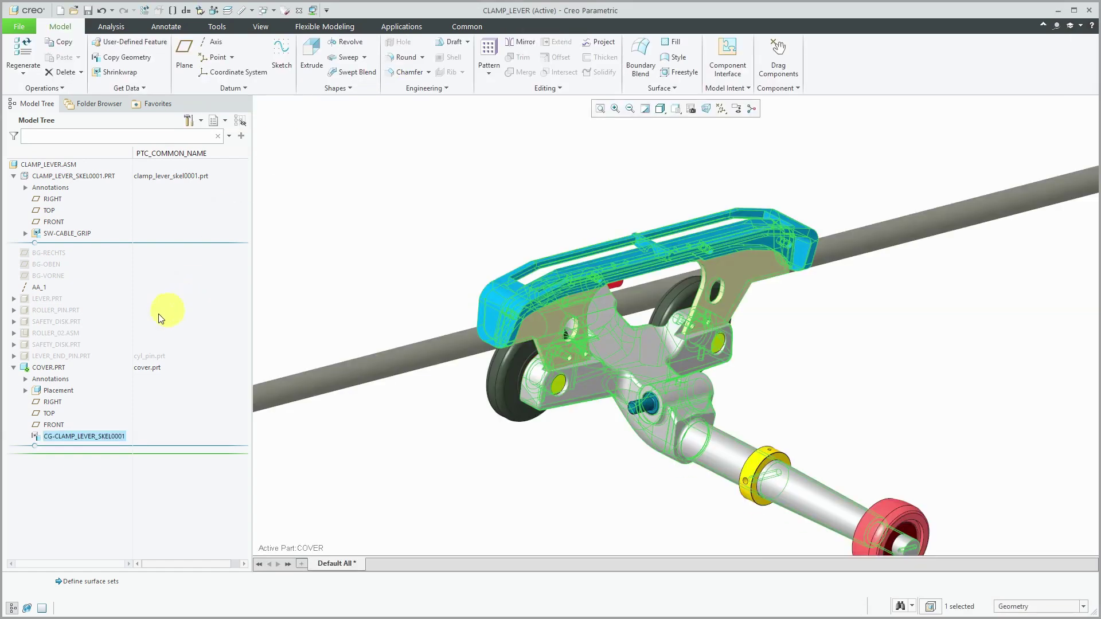
Open COVER.PRT in its own window, rotate it, and start then cancel an extrusion.
click(49, 369)
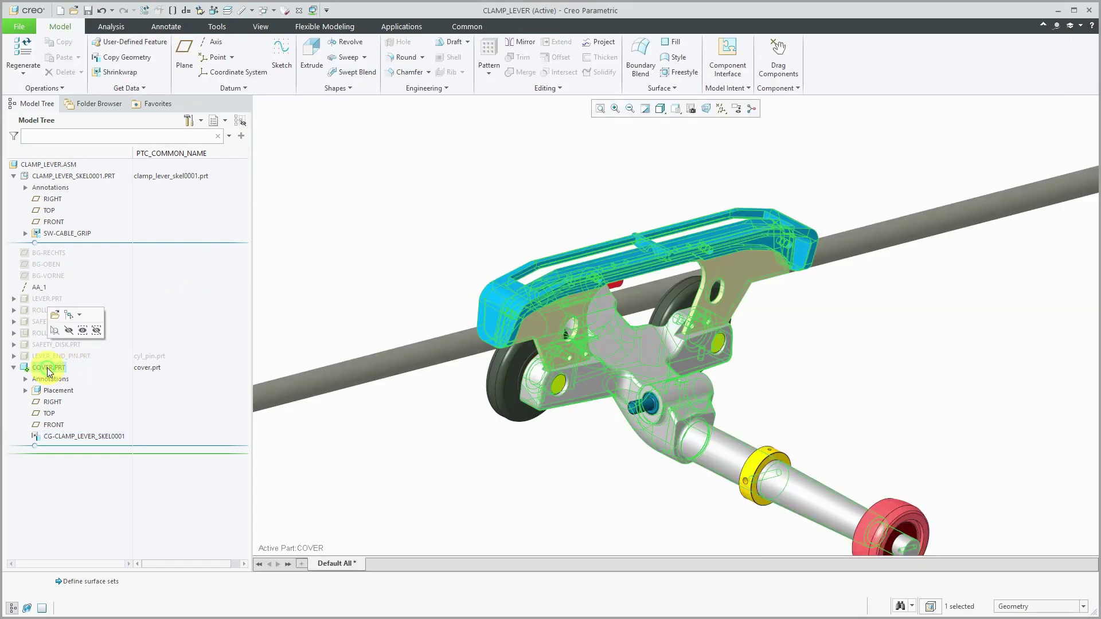
click(56, 315)
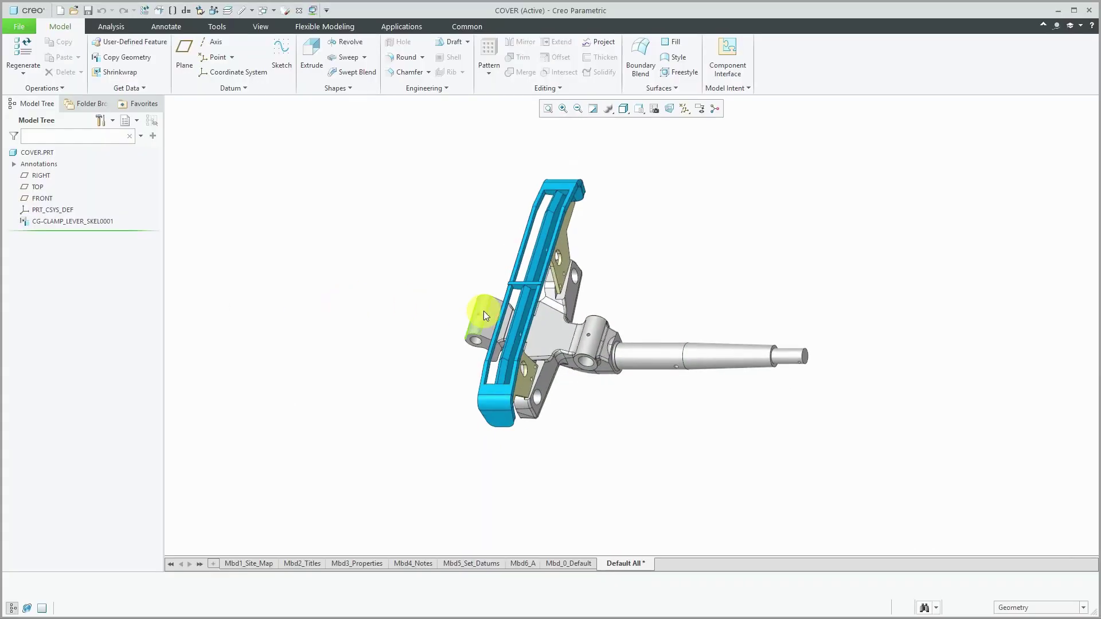
middle_drag(491, 314, 445, 274)
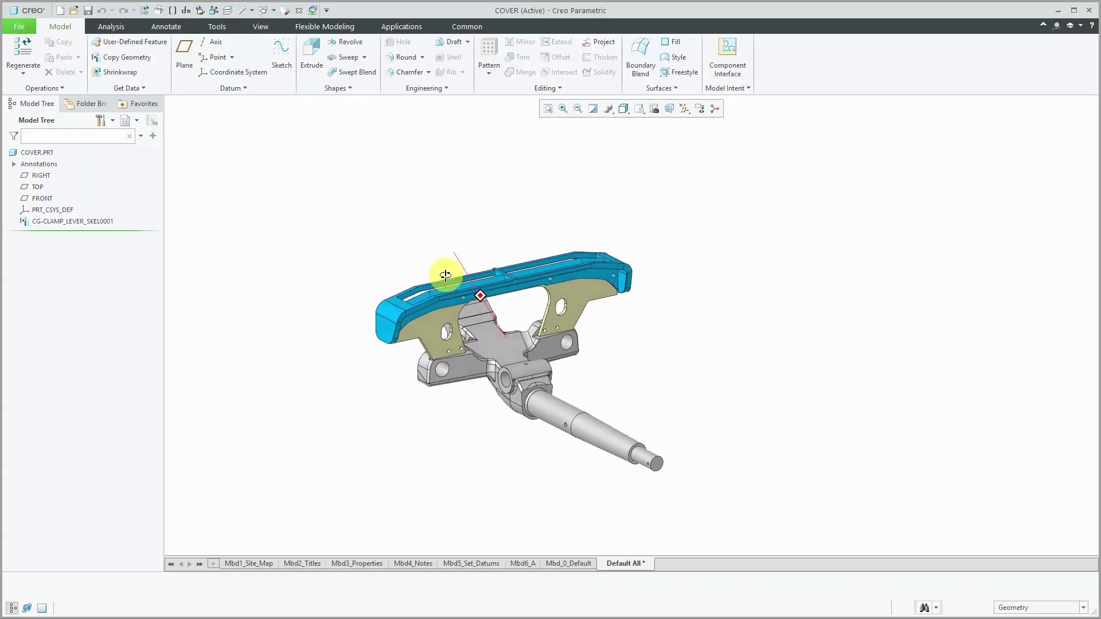
click(309, 60)
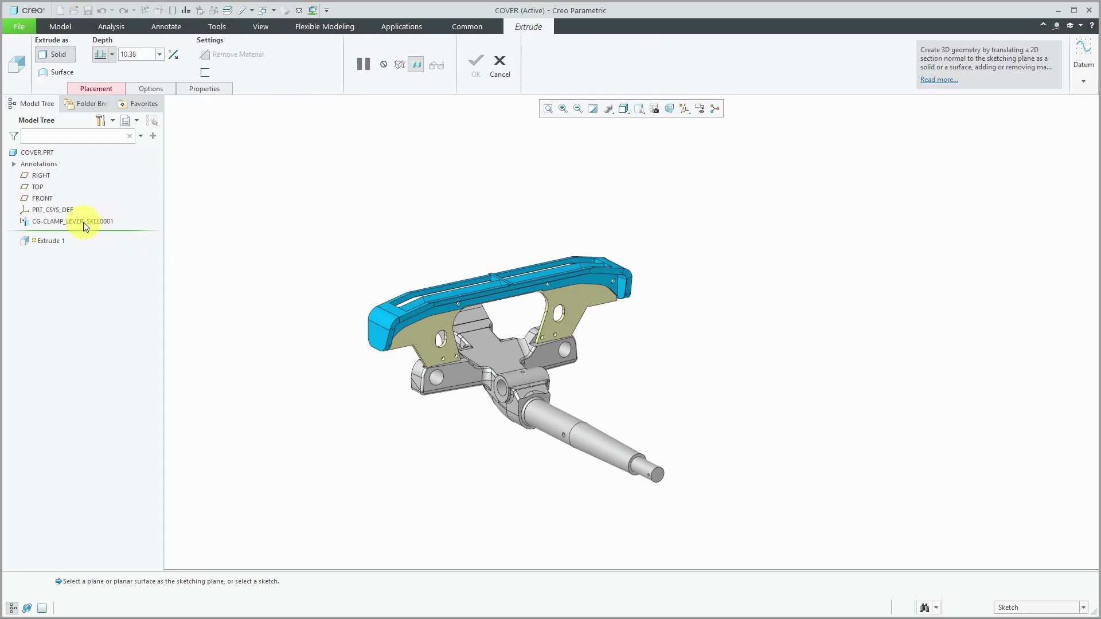
click(501, 69)
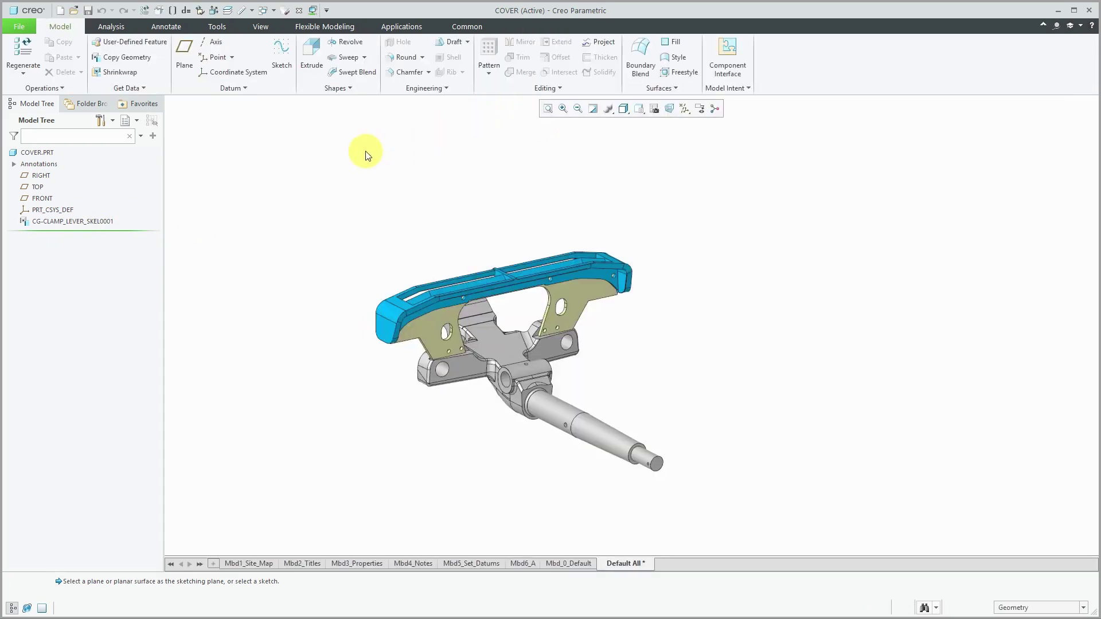
Show the Update Control options for CG-CLAMP_LEVER_SKEL0001, with Automatic Update checked.
click(78, 222)
right_click(78, 222)
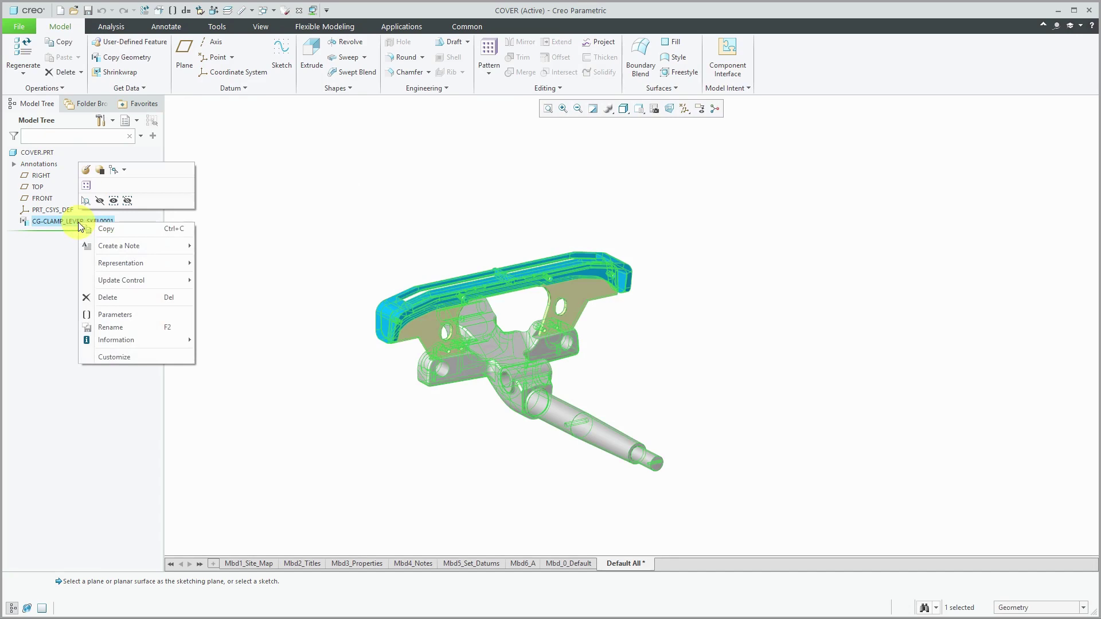
mouse_move(115, 280)
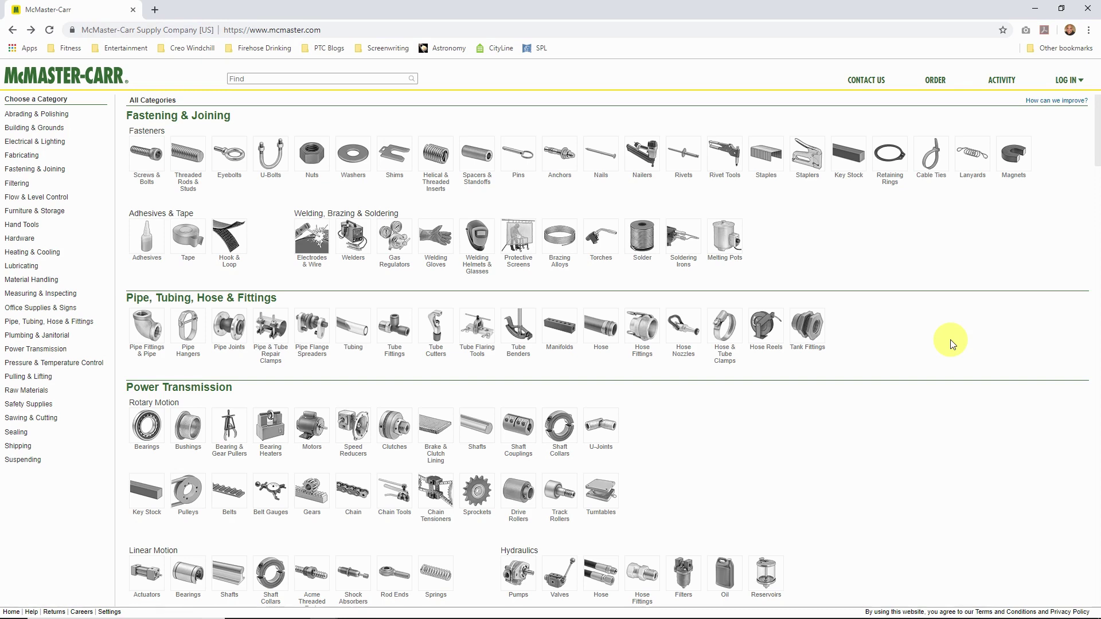
Browse Screws & Bolts to the Mil. Spec. Alloy Steel Socket Head Screws table.
click(142, 165)
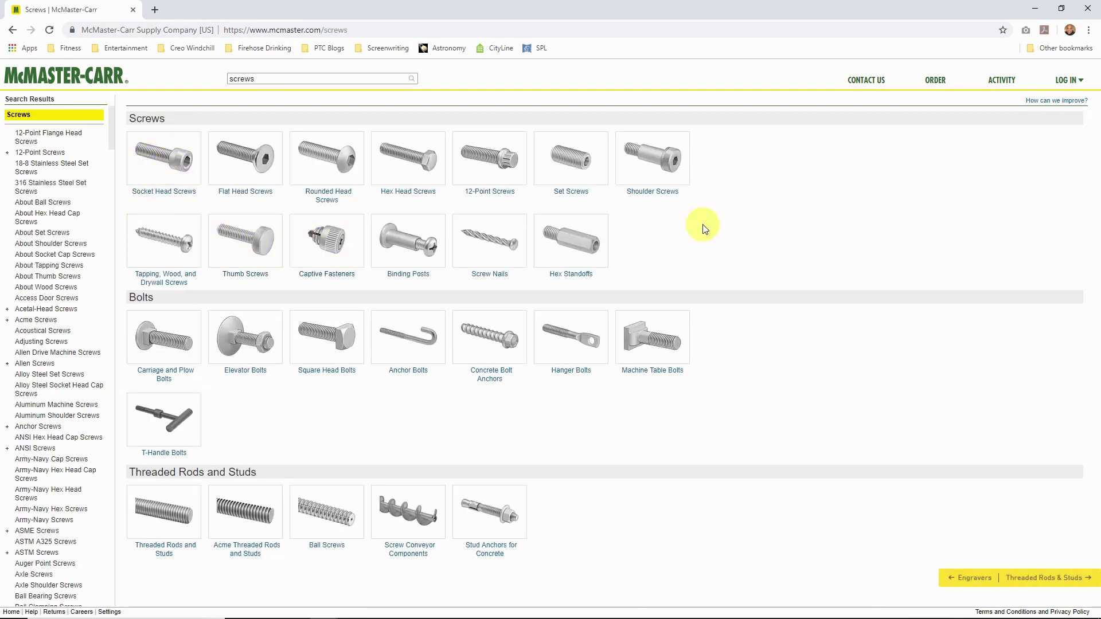
click(164, 160)
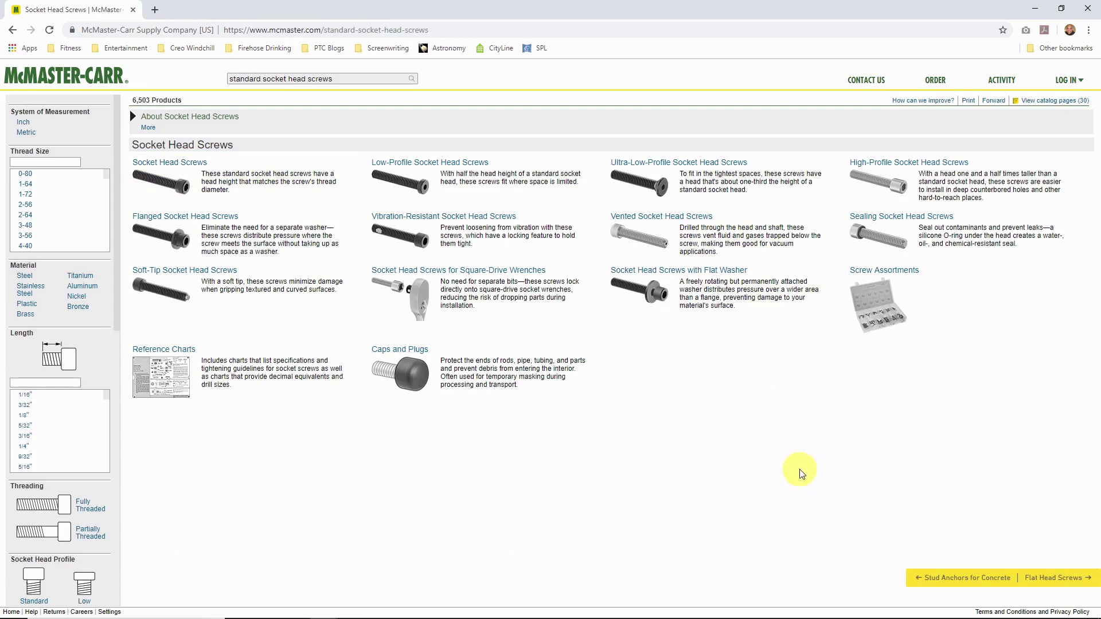
click(150, 171)
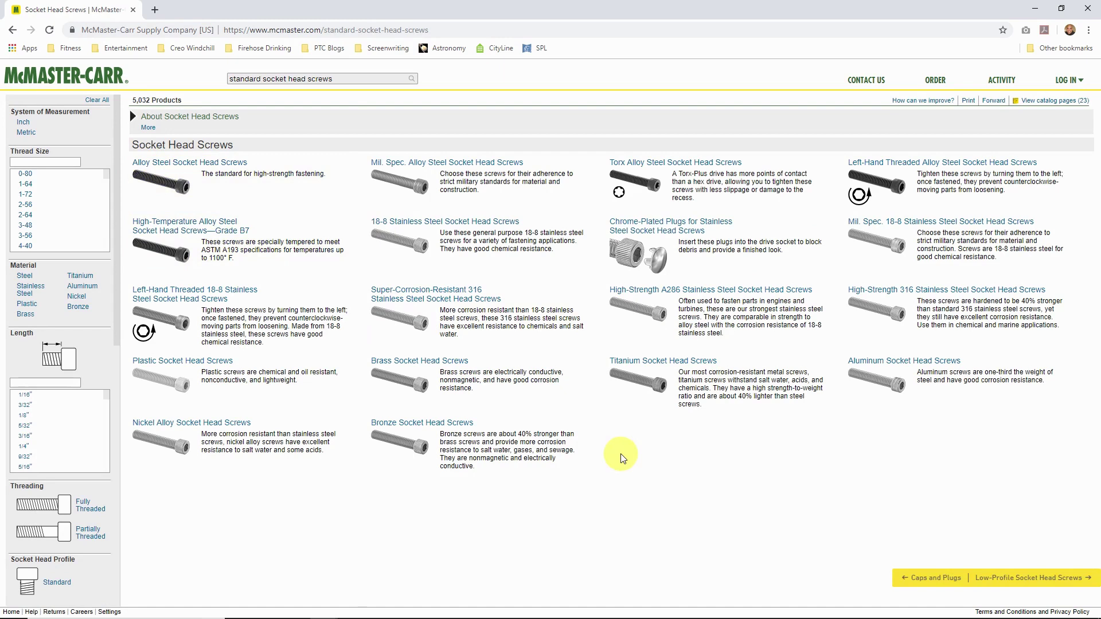
click(455, 162)
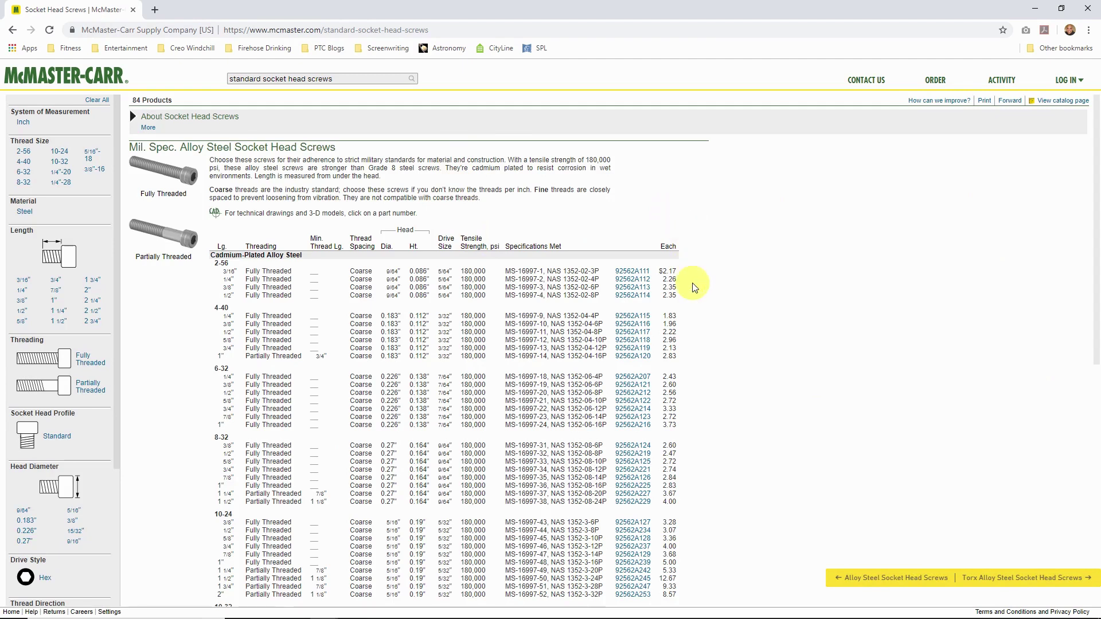
scroll(693, 285, down, 1)
scroll(693, 287, down, 2)
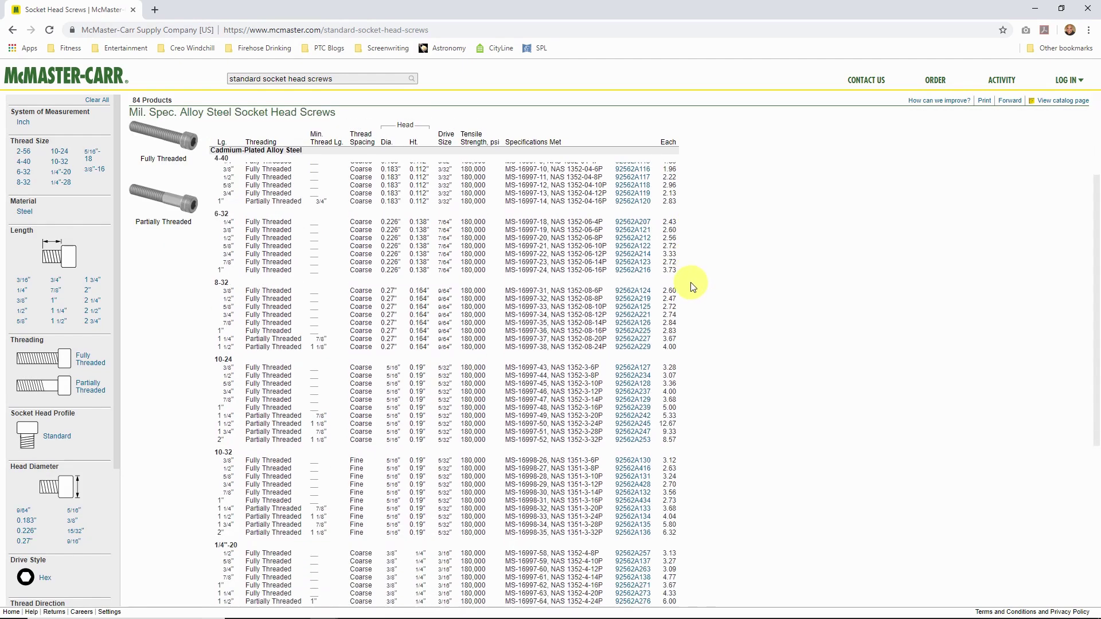
Open the 10-32 x 1" screw 92562A434 product page and choose 3-D STEP.
click(624, 504)
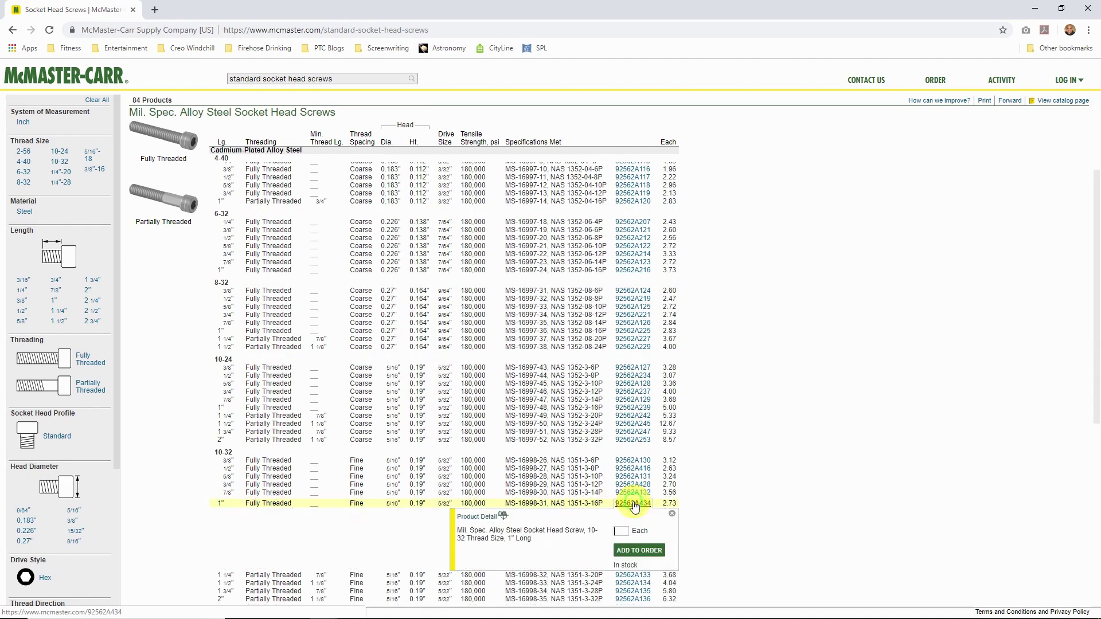
click(481, 517)
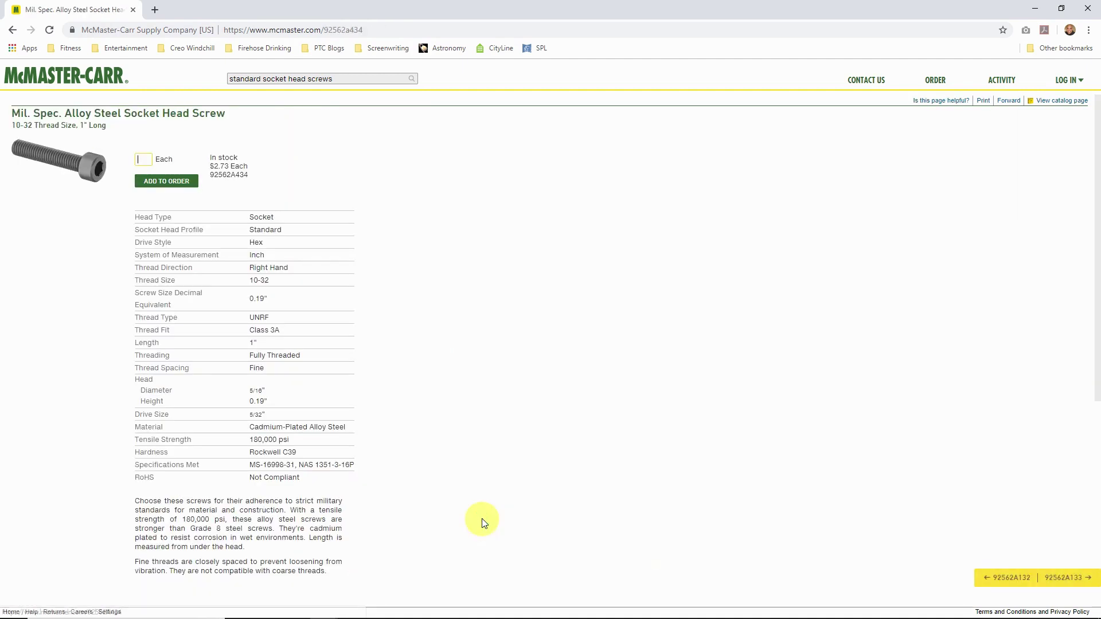
scroll(508, 360, down, 6)
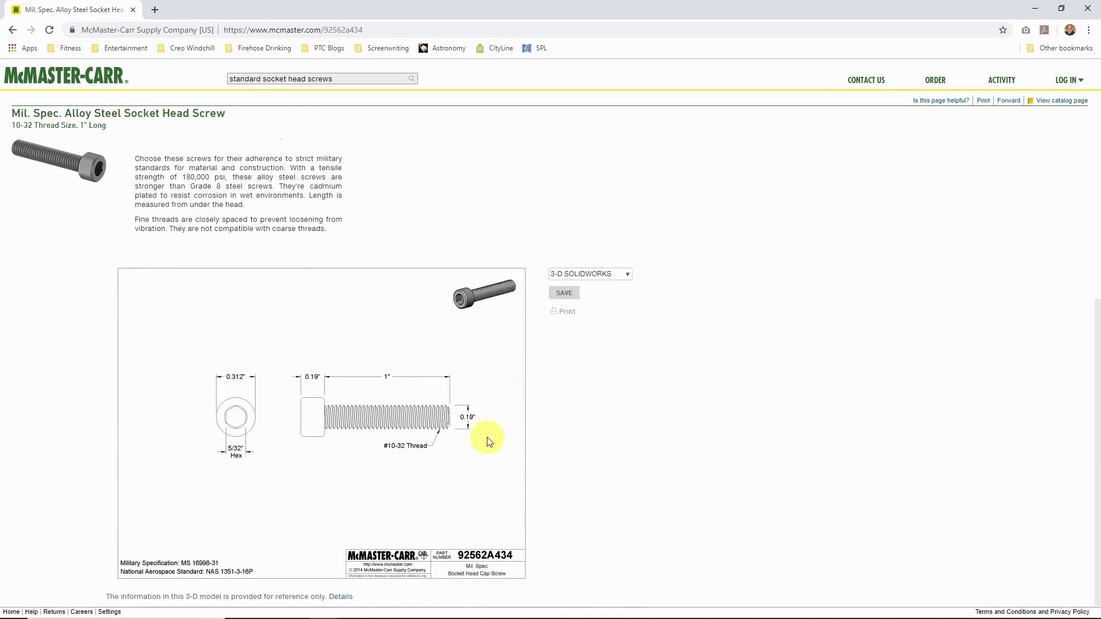
click(627, 275)
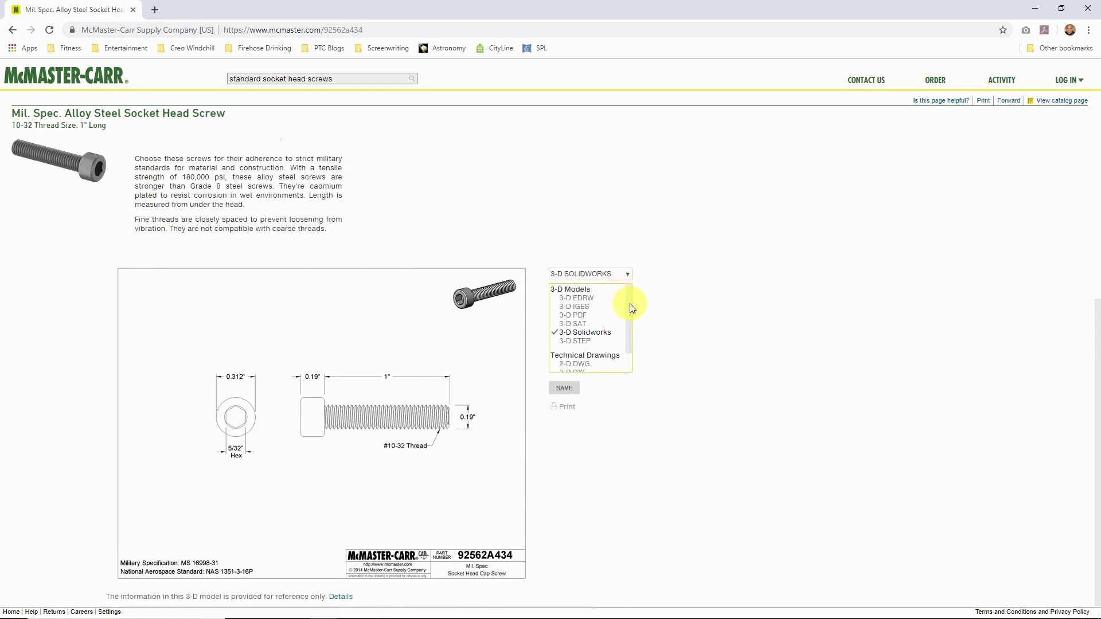
drag(629, 304, 628, 330)
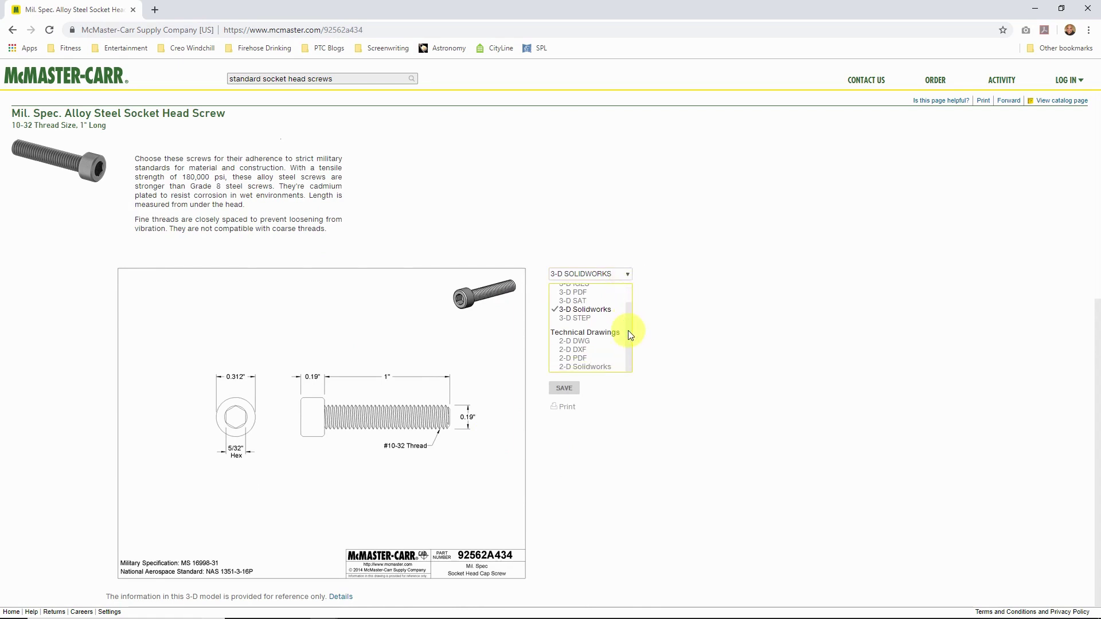
click(576, 322)
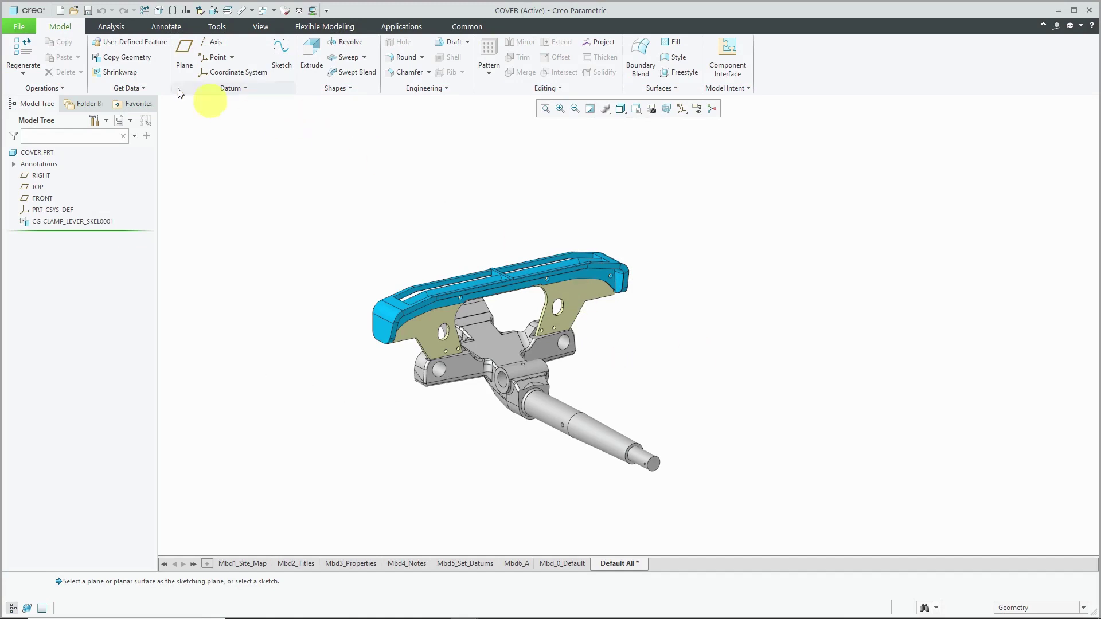
Create a new solid part named 92562a434.
click(60, 10)
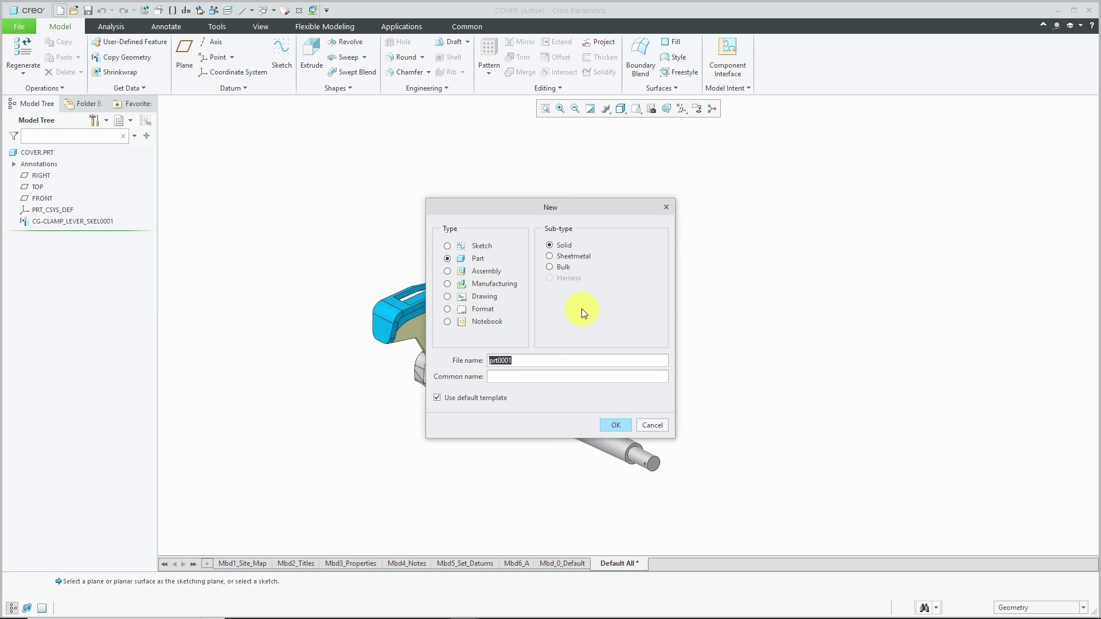
text(92562a434)
click(616, 425)
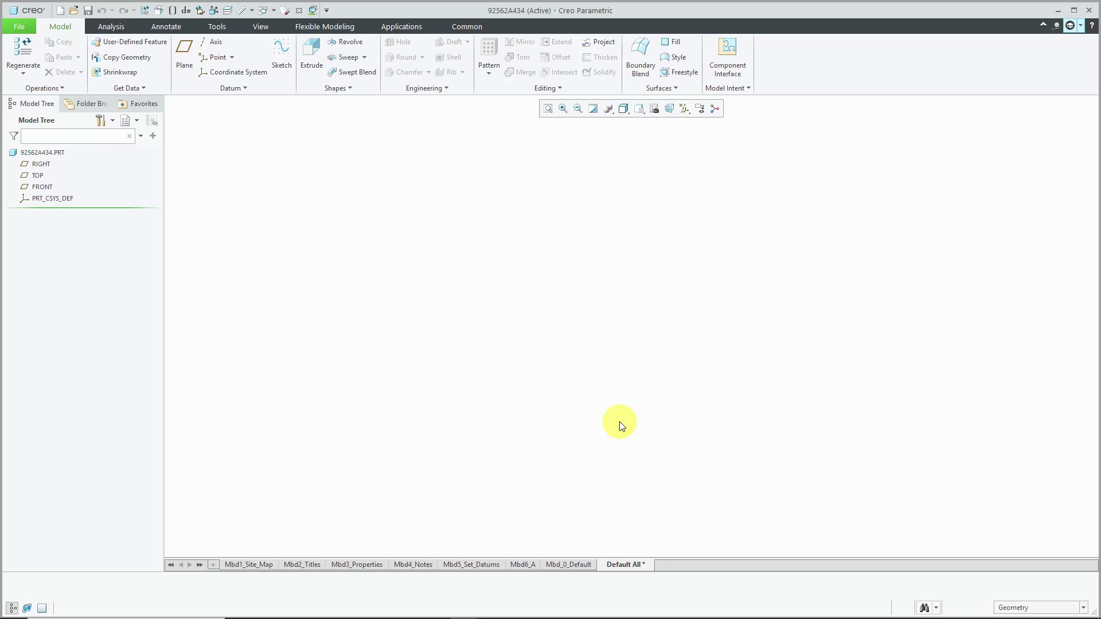
Import 92562A434.STEP from C:\CAD-Files\General_Parts with default settings as an Import Feature.
click(133, 88)
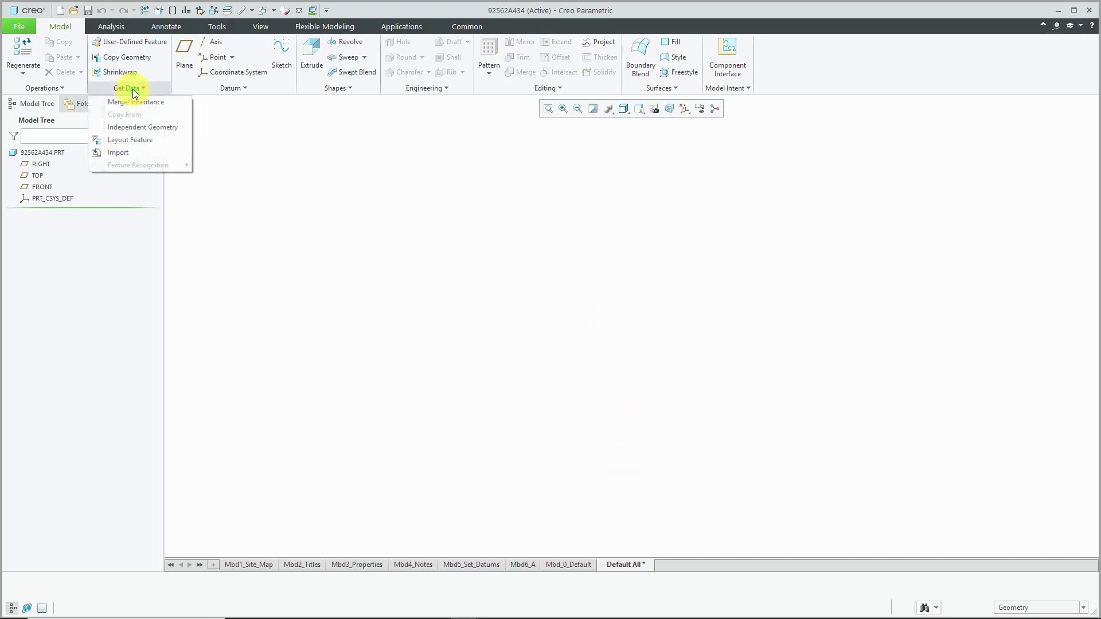
click(130, 152)
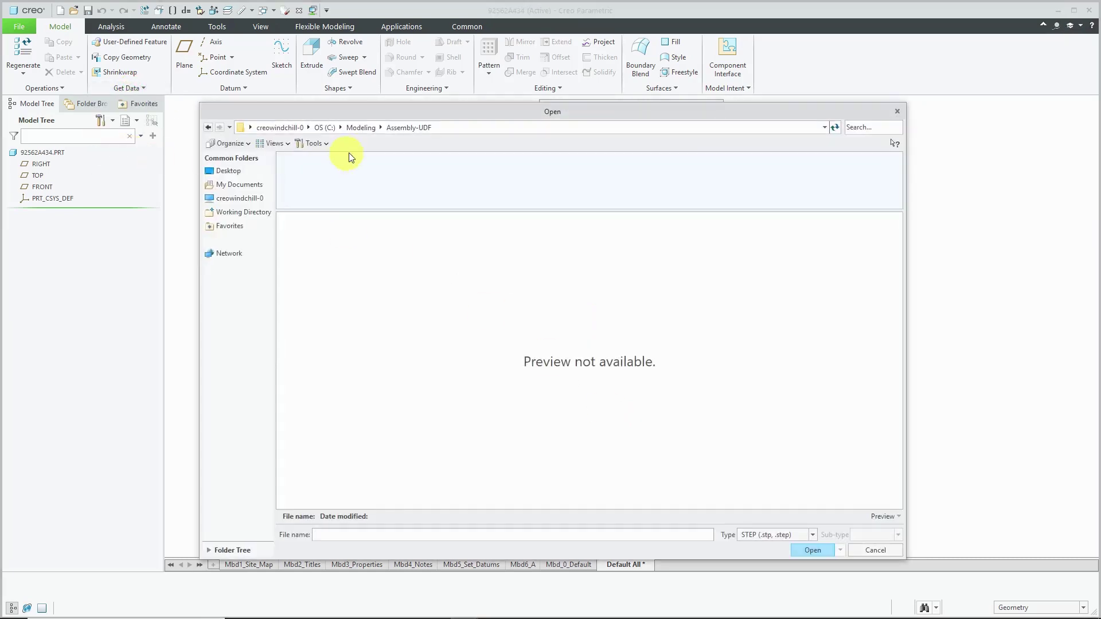
click(324, 128)
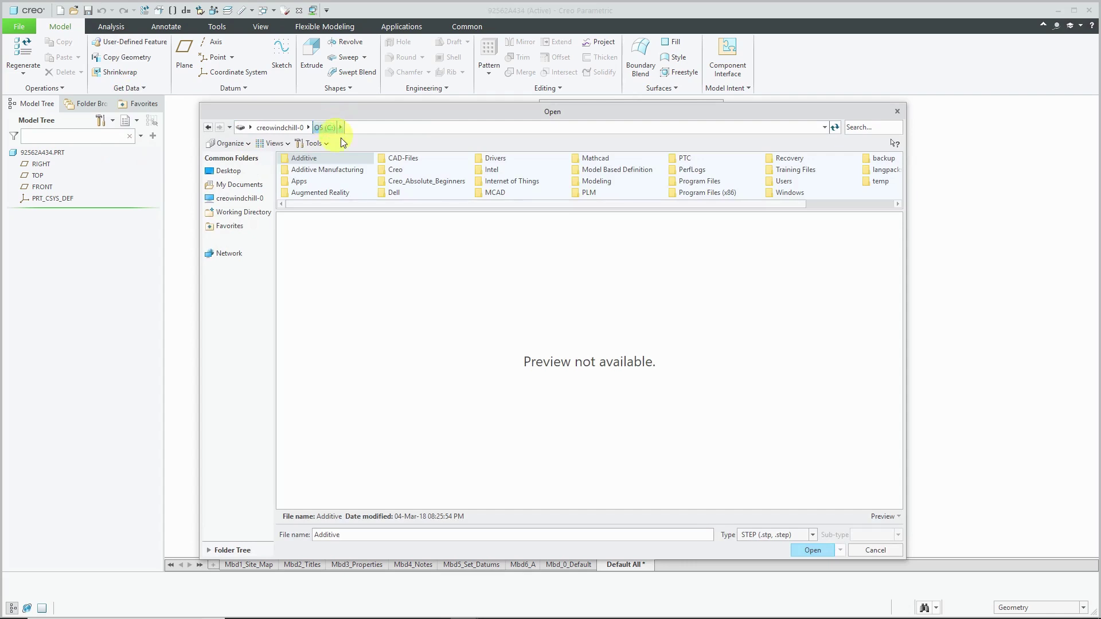
double_click(400, 160)
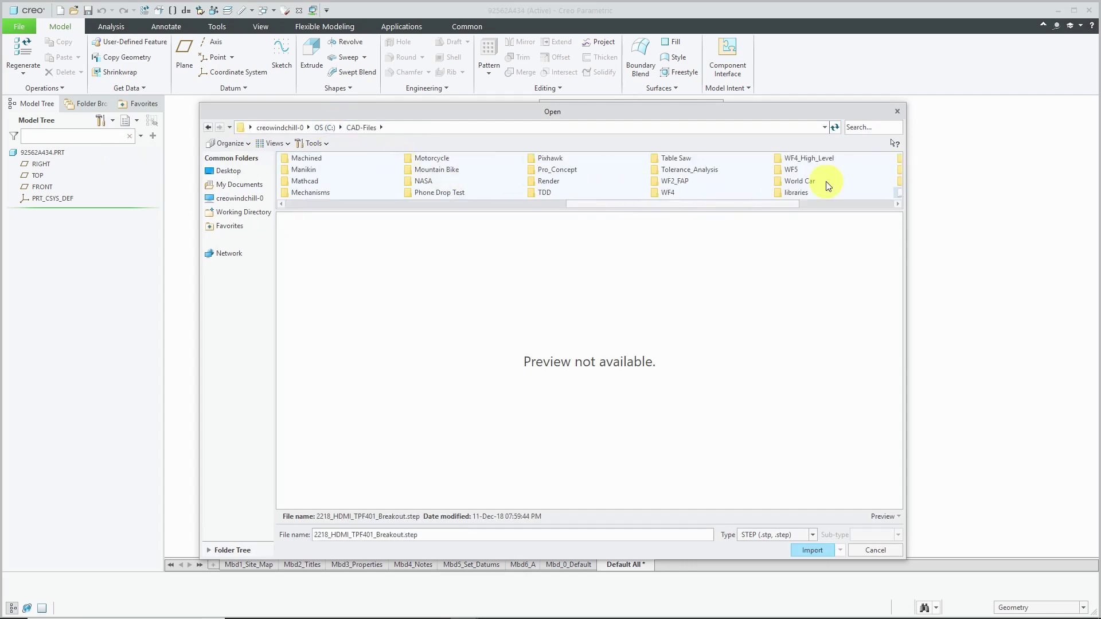
click(547, 205)
double_click(694, 181)
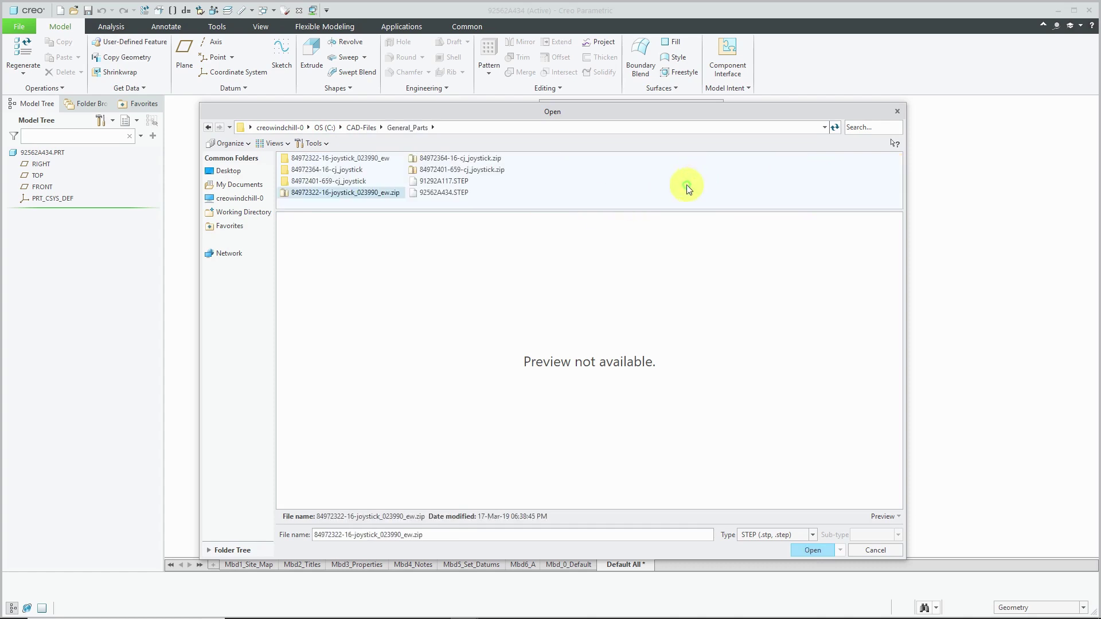
double_click(453, 192)
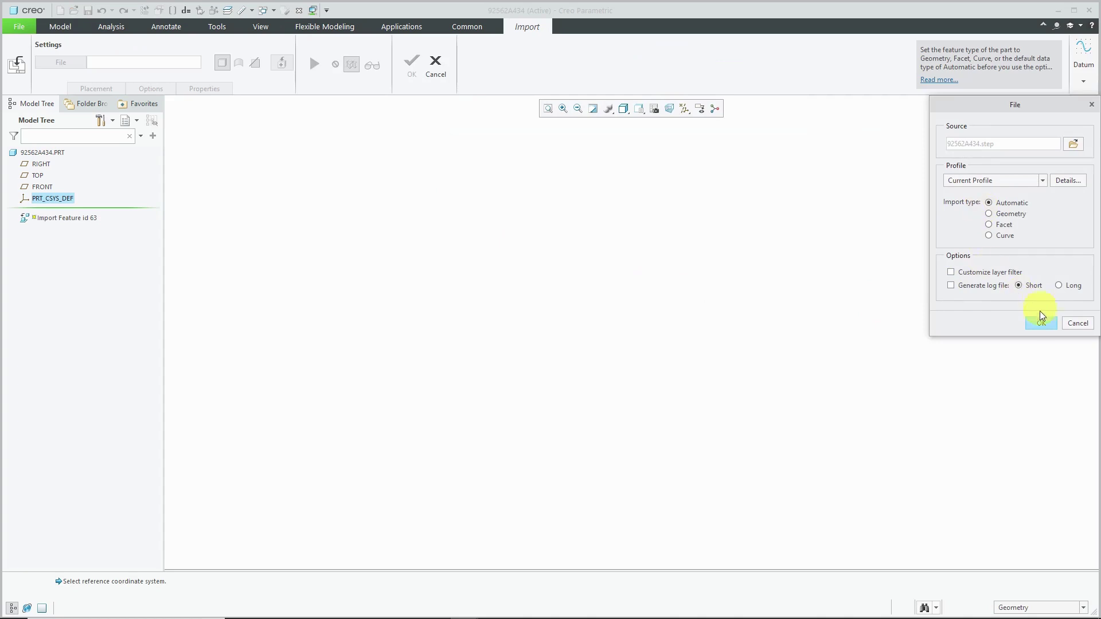
click(1041, 322)
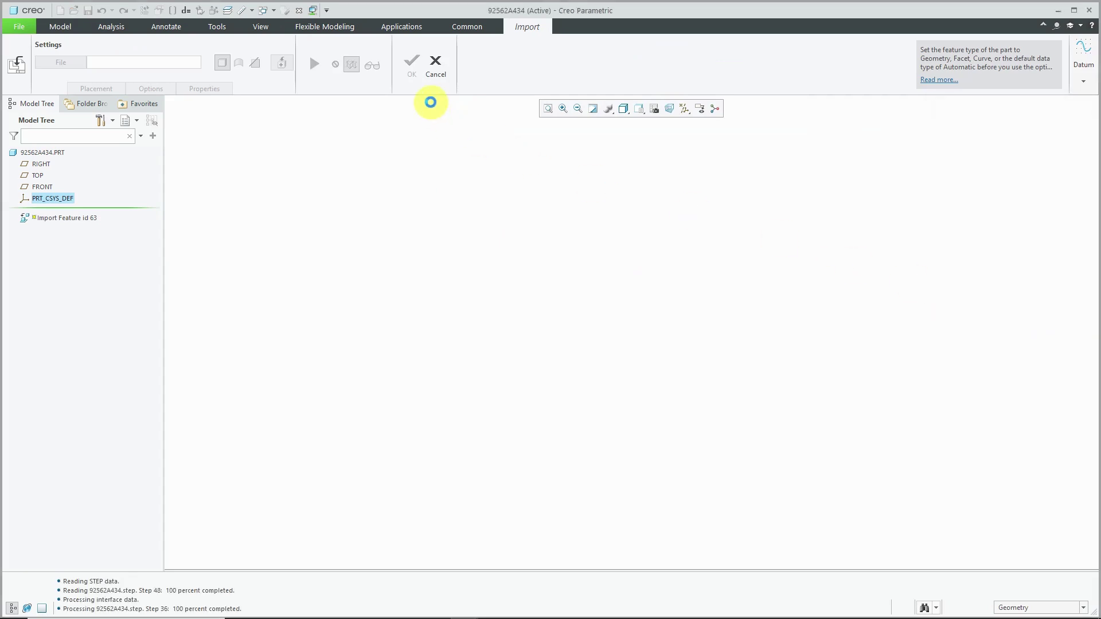
click(412, 77)
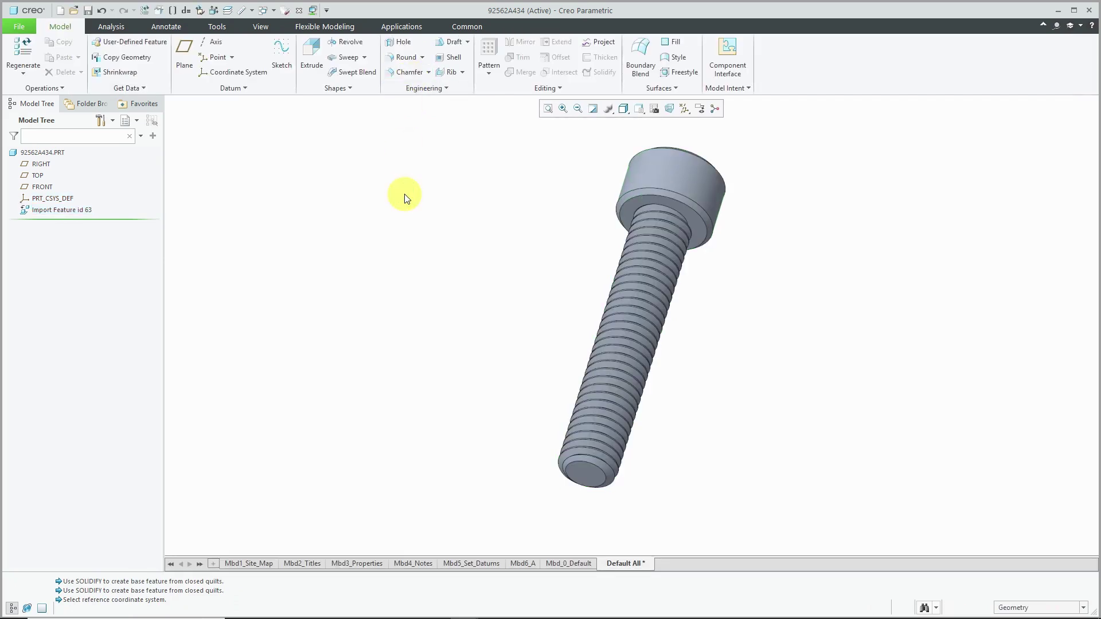
Orbit and zoom the imported socket head screw to inspect its head socket and thread.
middle_drag(533, 206, 512, 362)
middle_drag(565, 225, 646, 279)
scroll(627, 258, up, 5)
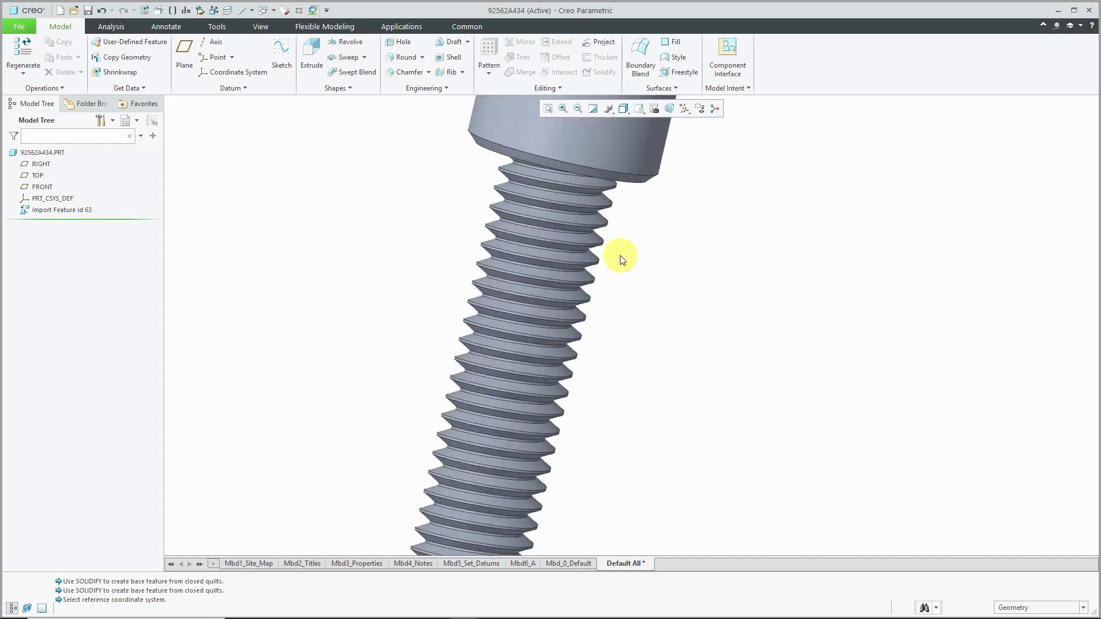
scroll(623, 298, down, 5)
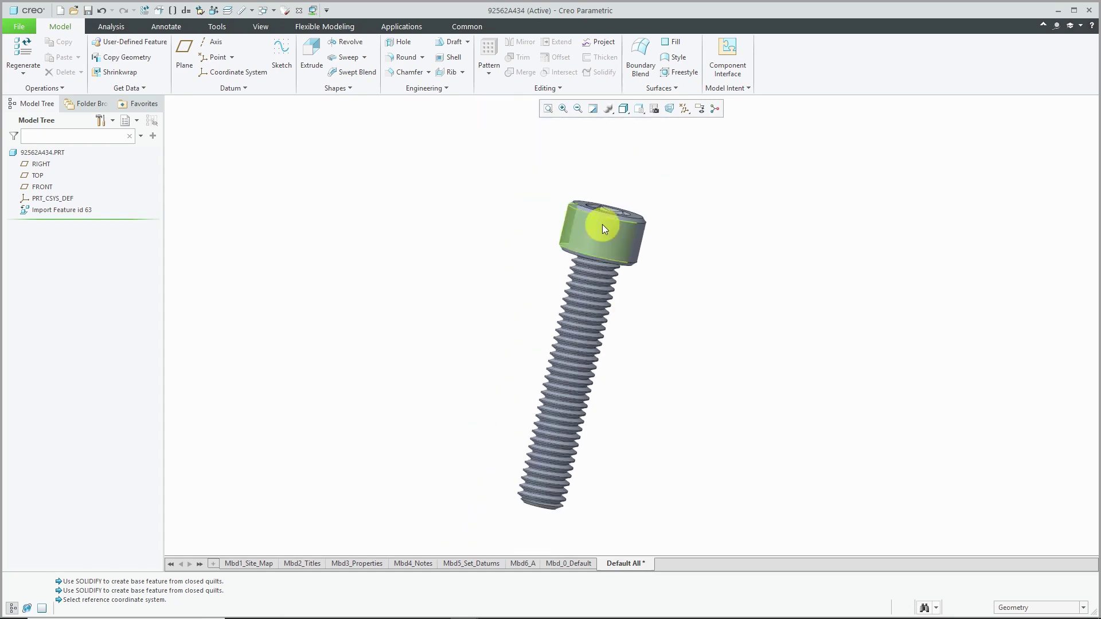
mouse_move(601, 233)
middle_down()
mouse_move(578, 266)
mouse_move(602, 217)
middle_up()
scroll(638, 165, up, 5)
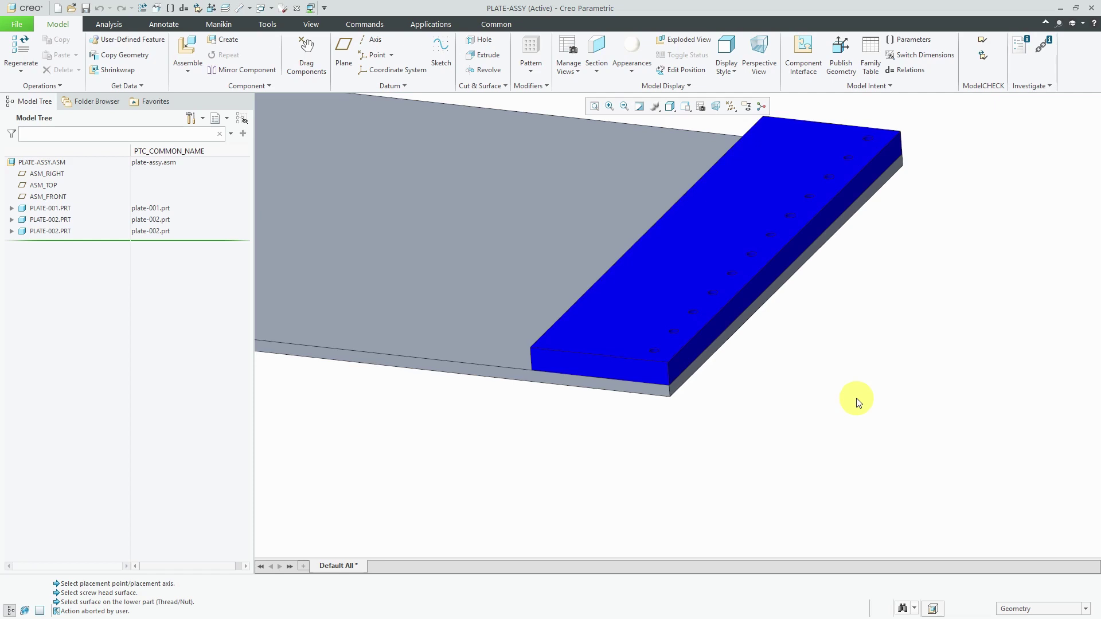
Locate a screw fastener on the corner hole axis, from the blue plate's top to the grey plate's underside.
click(271, 24)
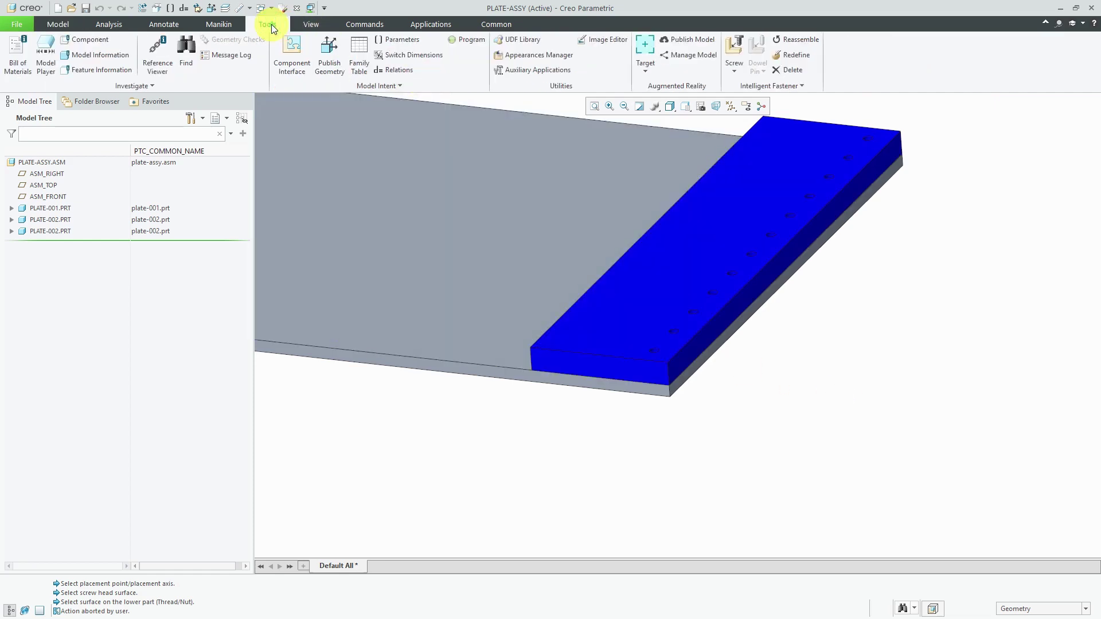
click(734, 55)
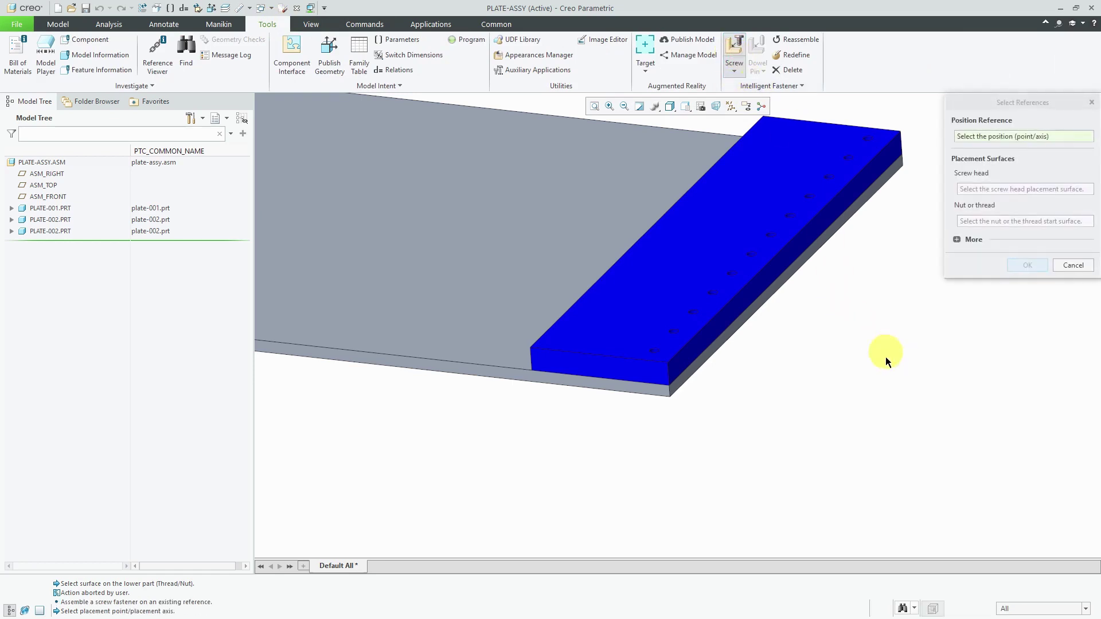
click(654, 354)
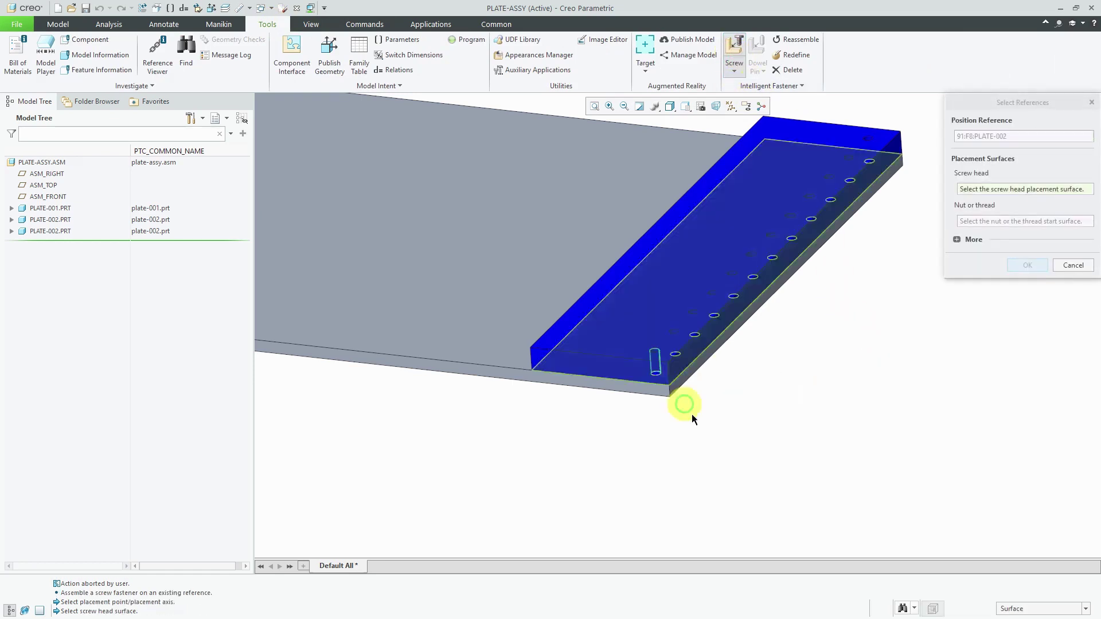
click(638, 293)
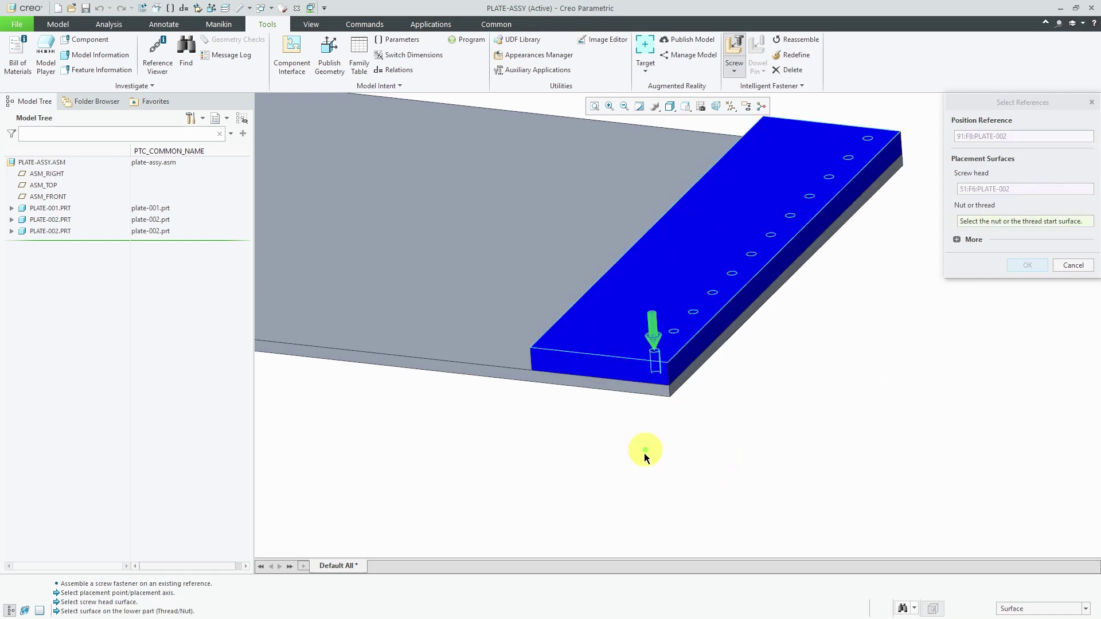
middle_drag(638, 462, 635, 455)
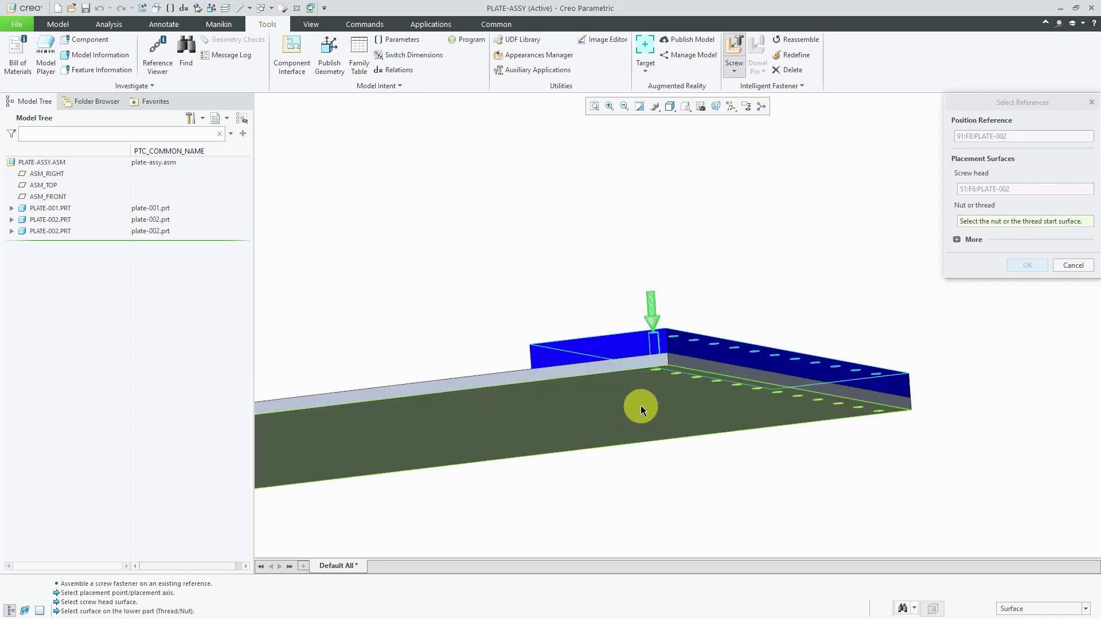
click(641, 406)
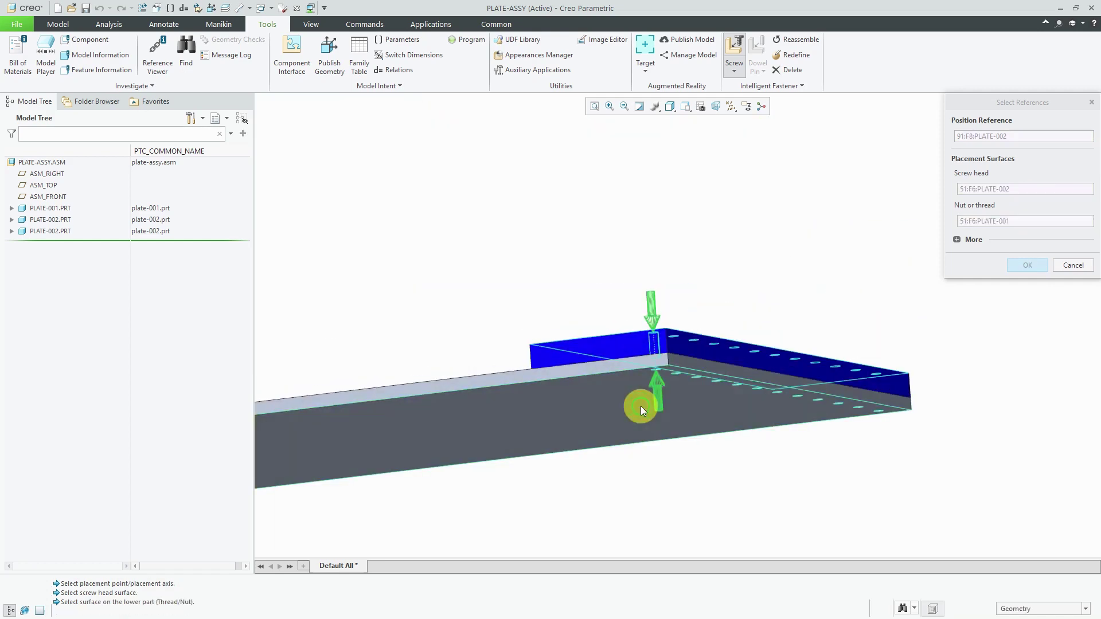
click(1022, 266)
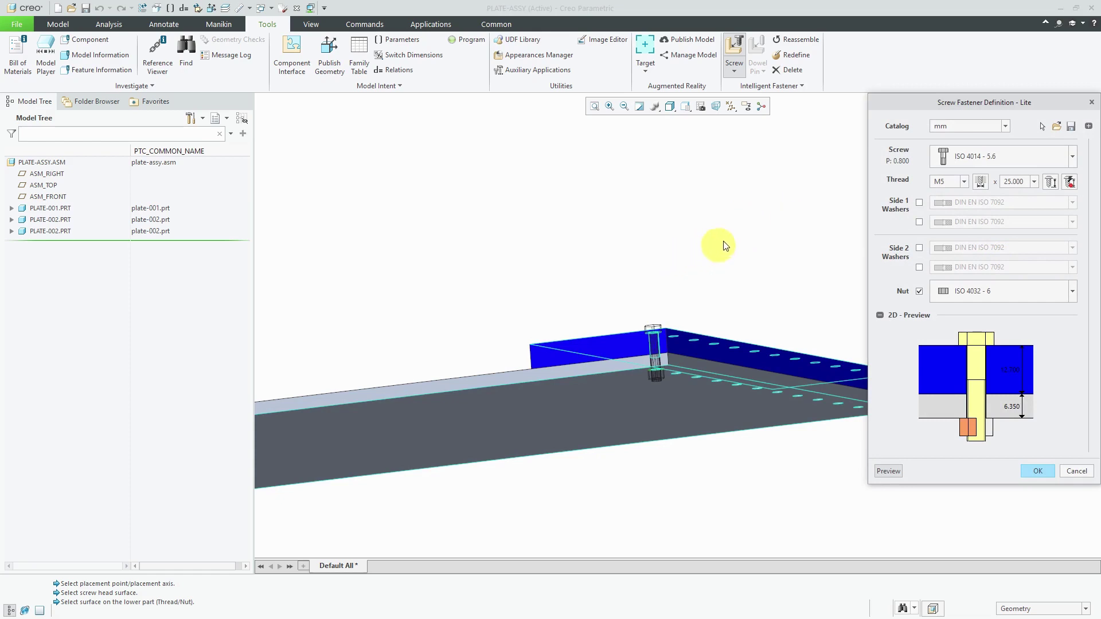
Define an inch-catalog 1/4 hex bolt, 1 1/4 long, with washers on both sides and a hex nut.
click(1008, 126)
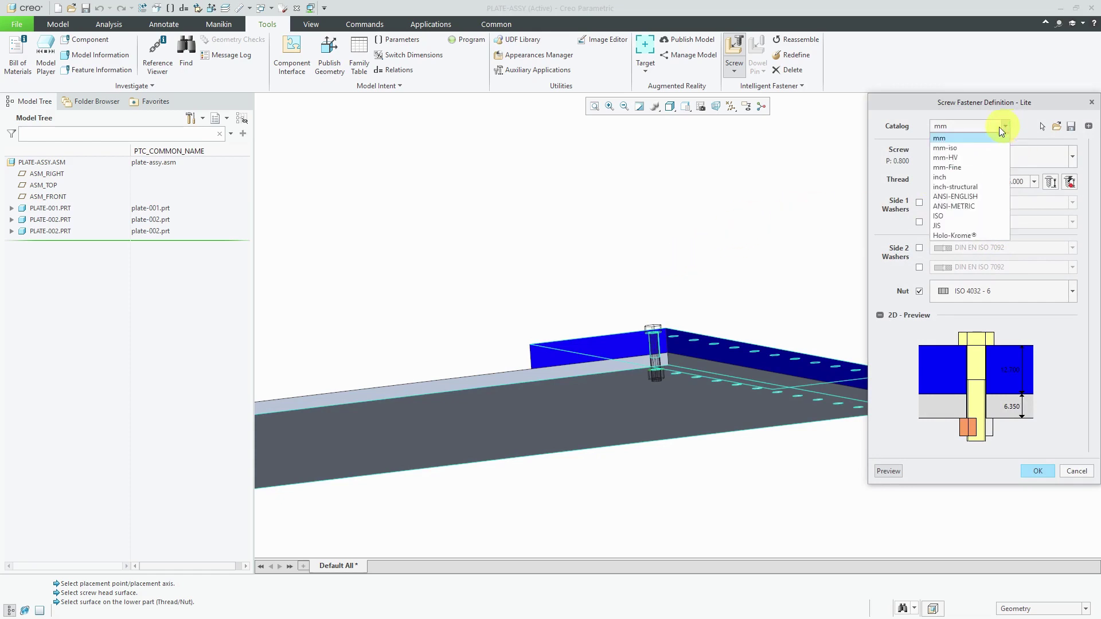
click(954, 177)
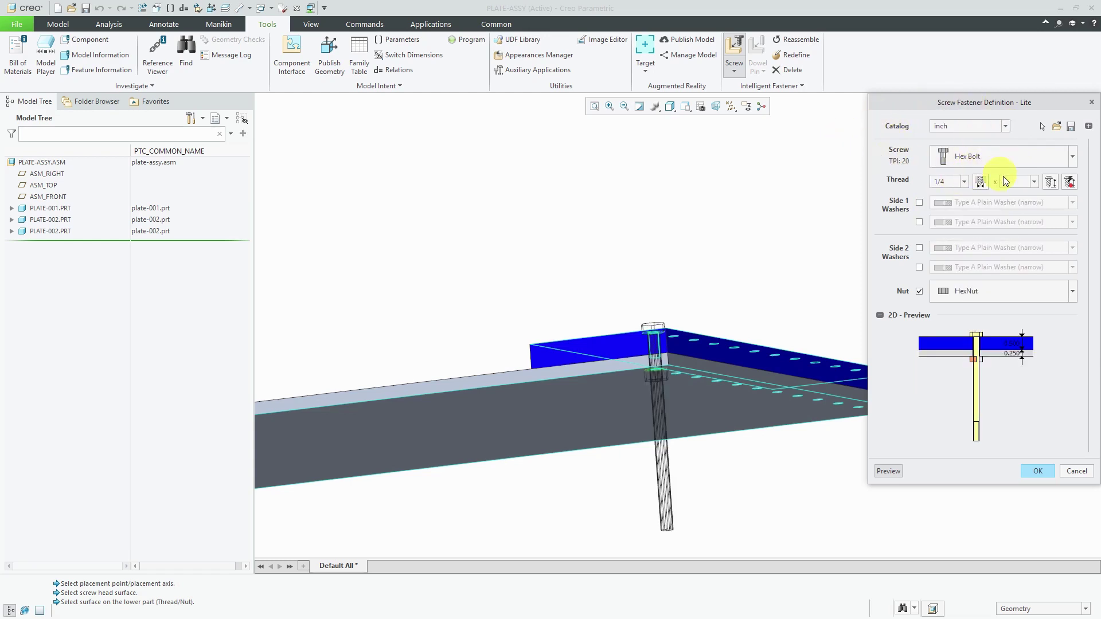
click(1050, 183)
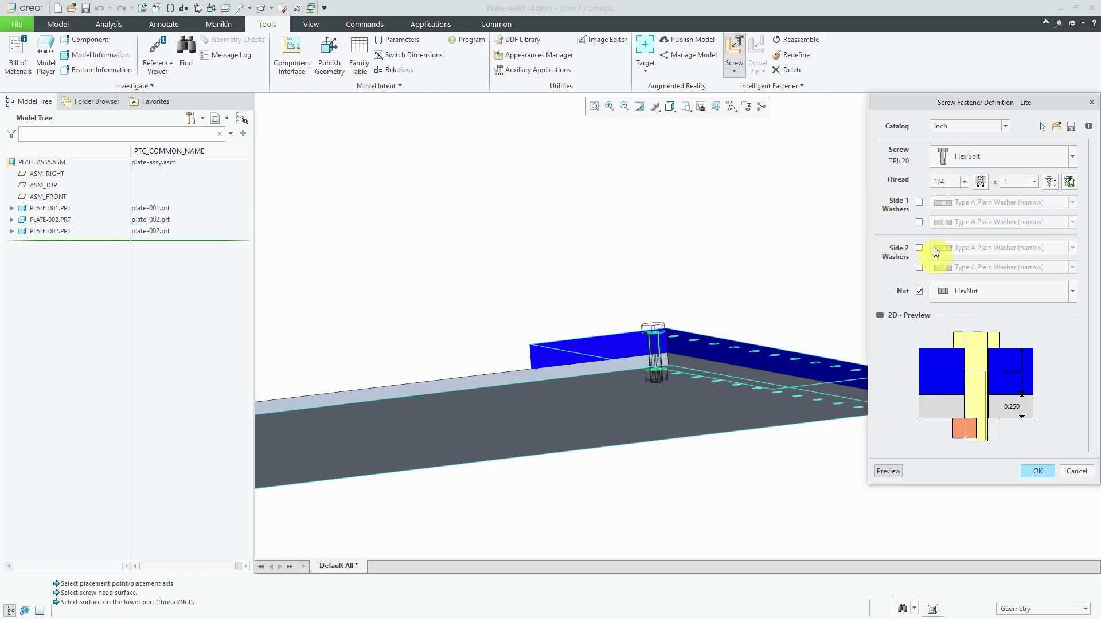
click(919, 204)
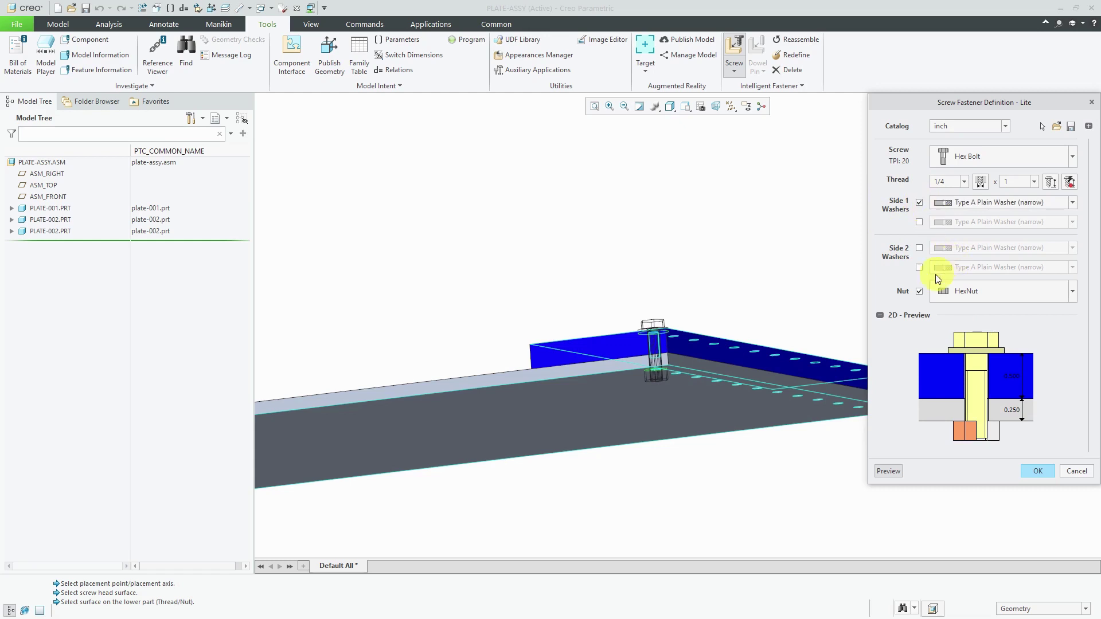
click(919, 249)
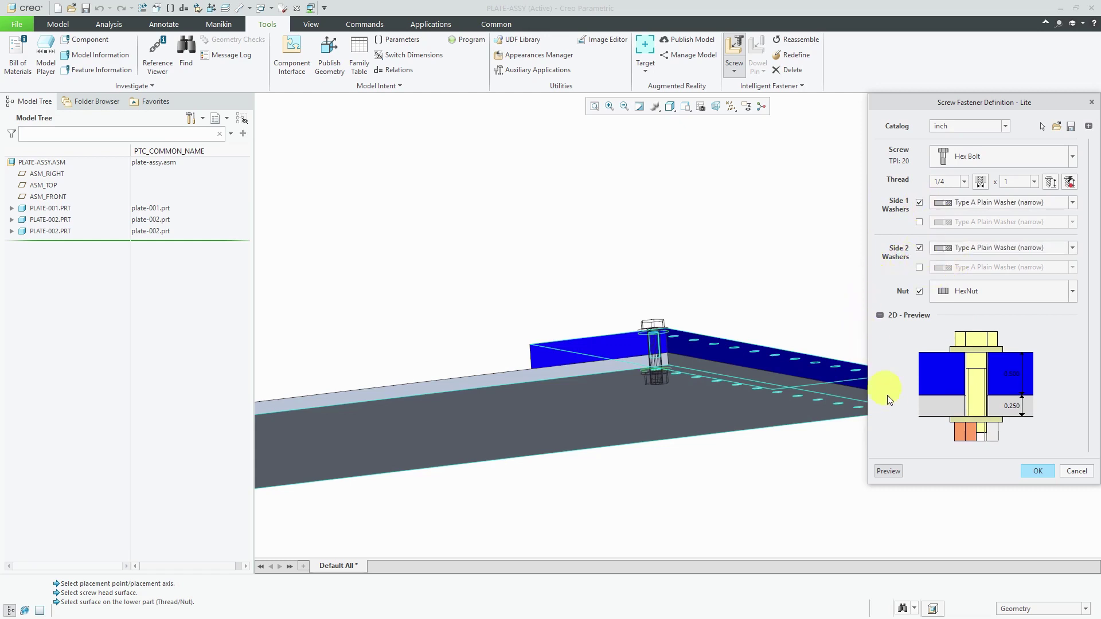
click(1050, 183)
click(1033, 182)
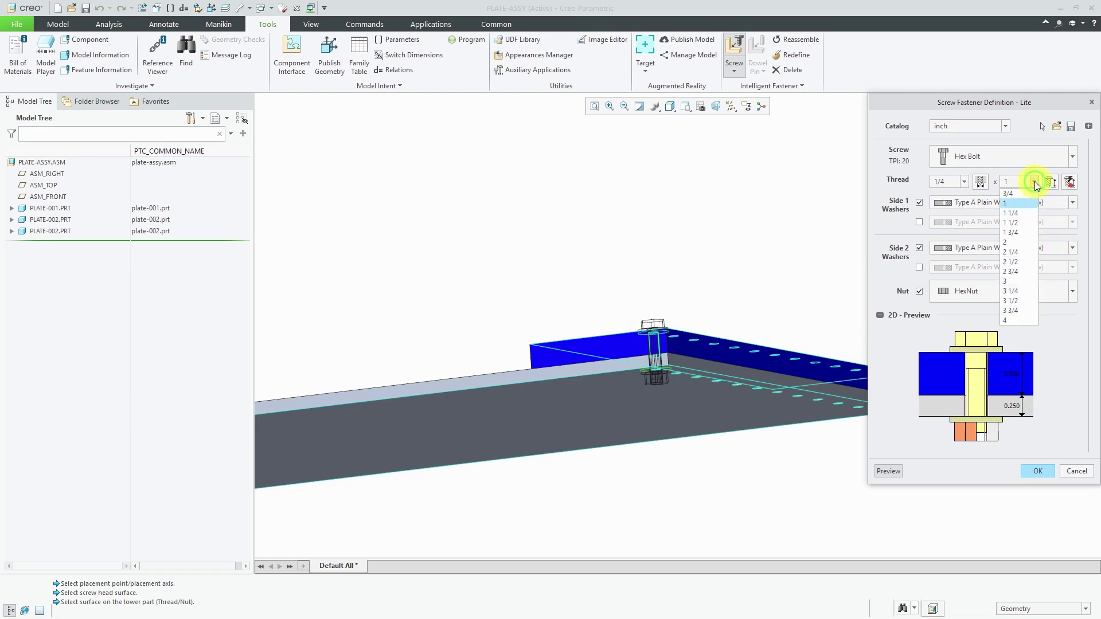
click(1012, 213)
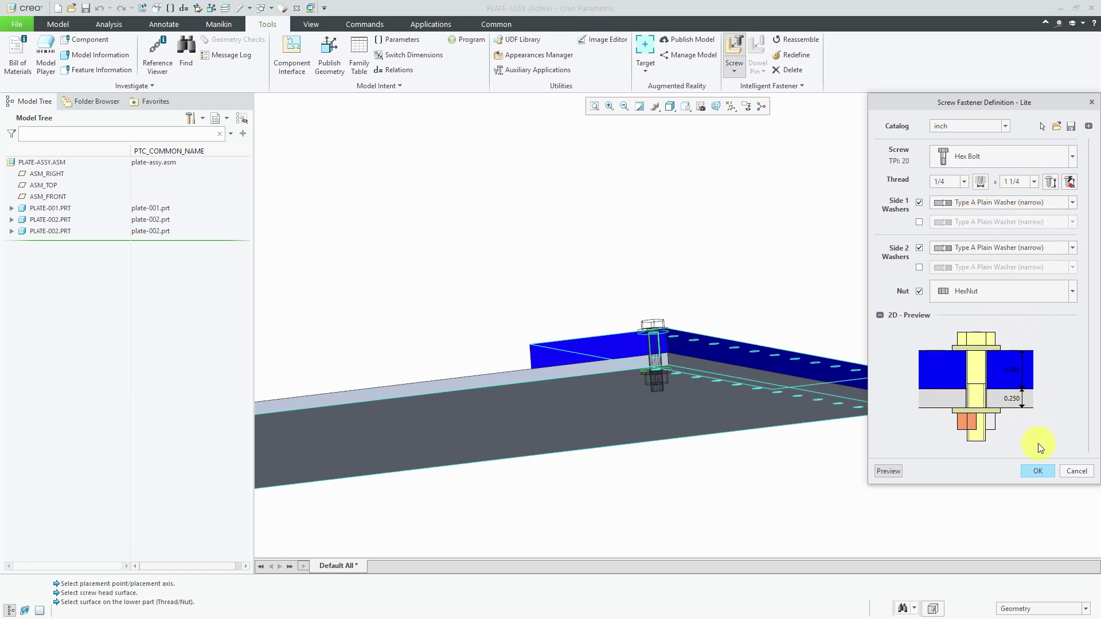
click(1033, 474)
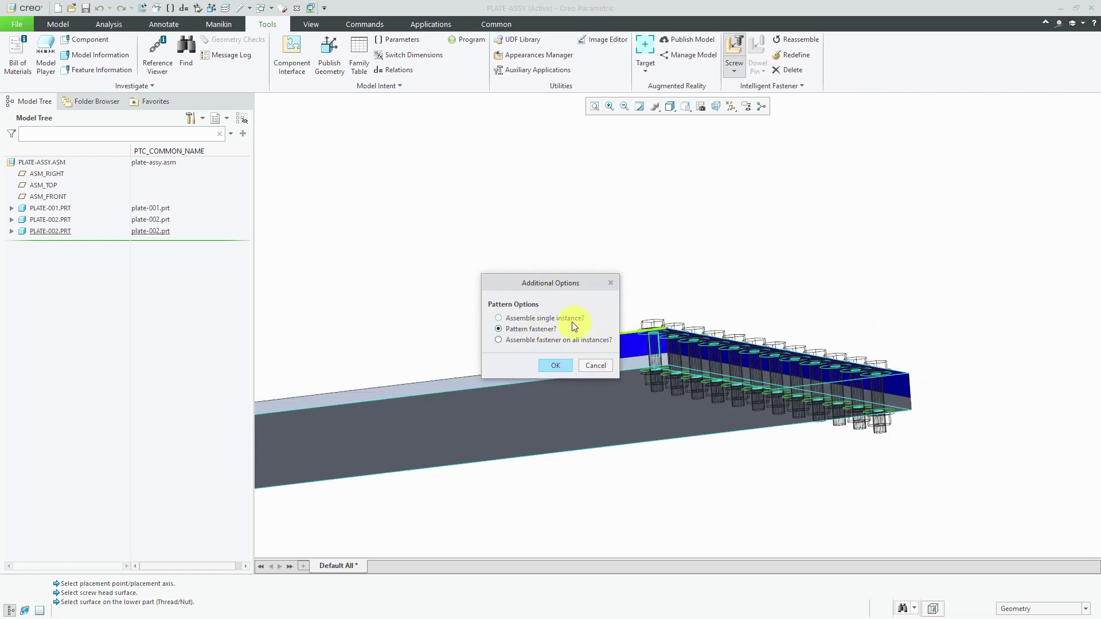
Assemble a single bolt instance in the corner hole and zoom in on it.
click(545, 319)
click(555, 366)
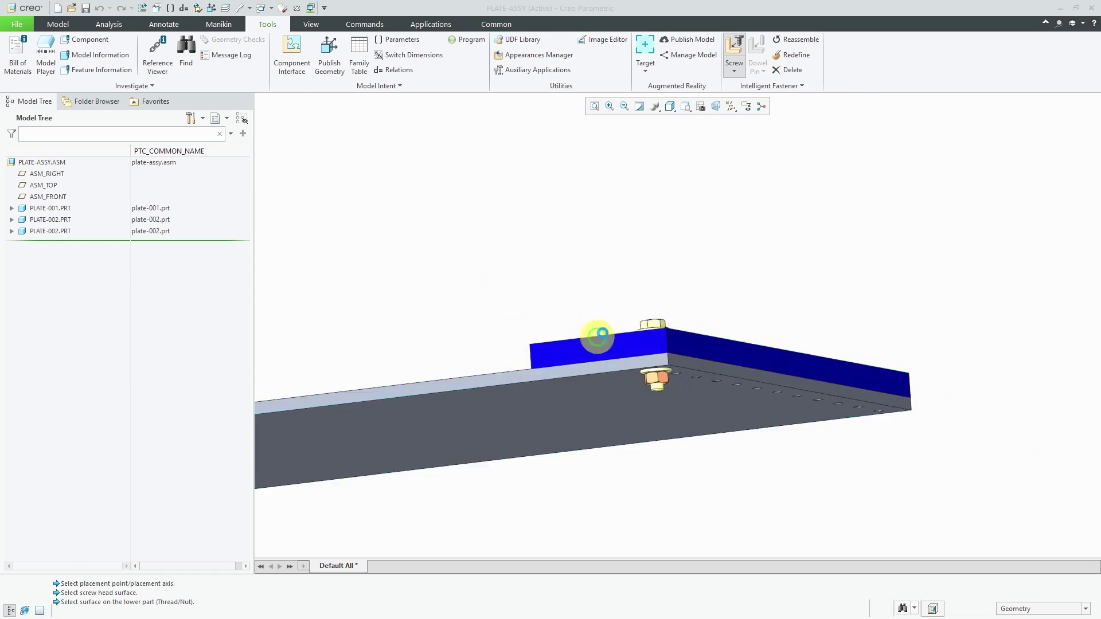
middle_drag(668, 294, 673, 334)
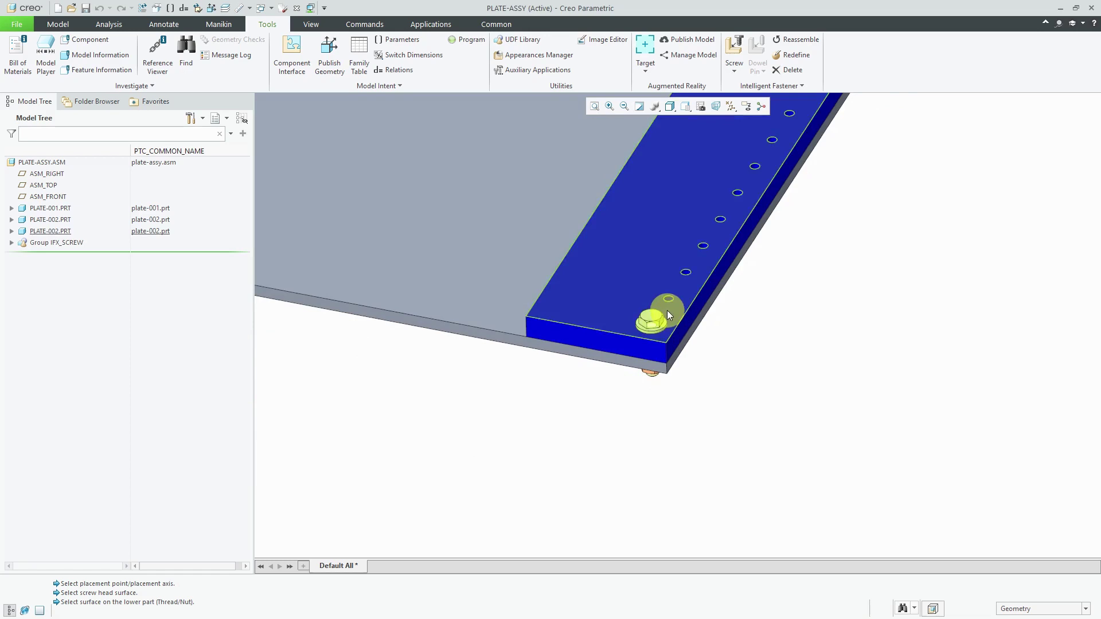
scroll(666, 311, up, 3)
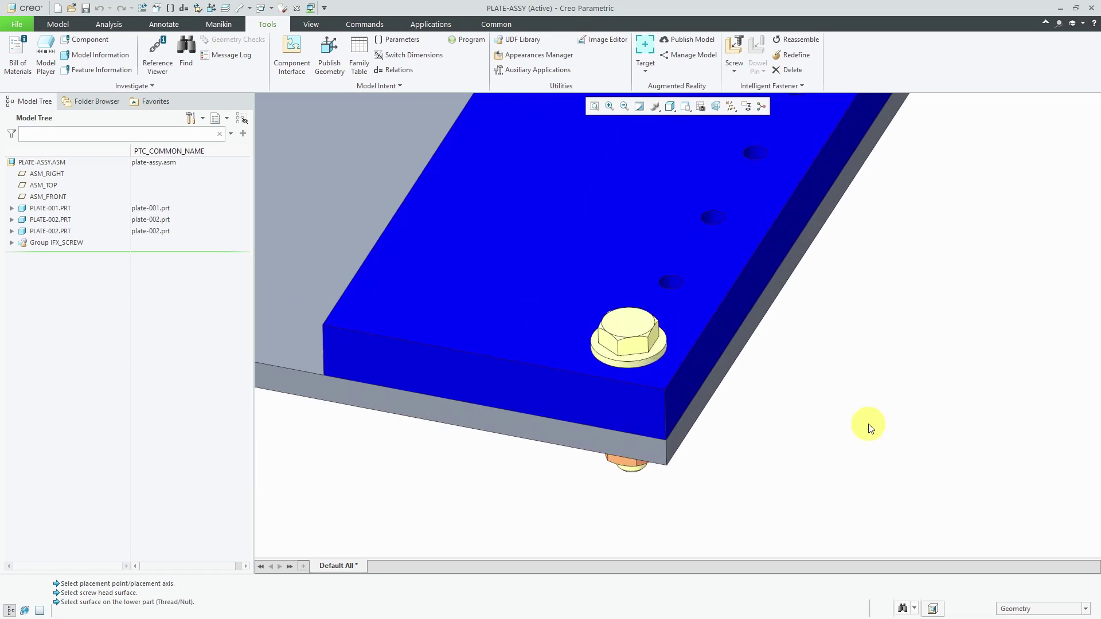